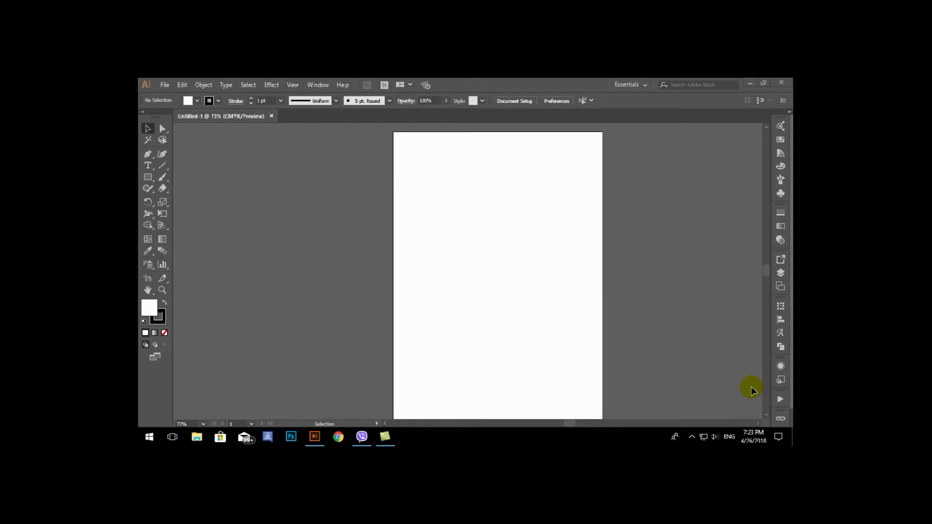
# Step: Type 'Techmindz' as 46 pt text in the upper left of the page
pyautogui.press('a')
pyautogui.press('v')
pyautogui.click(148, 165)
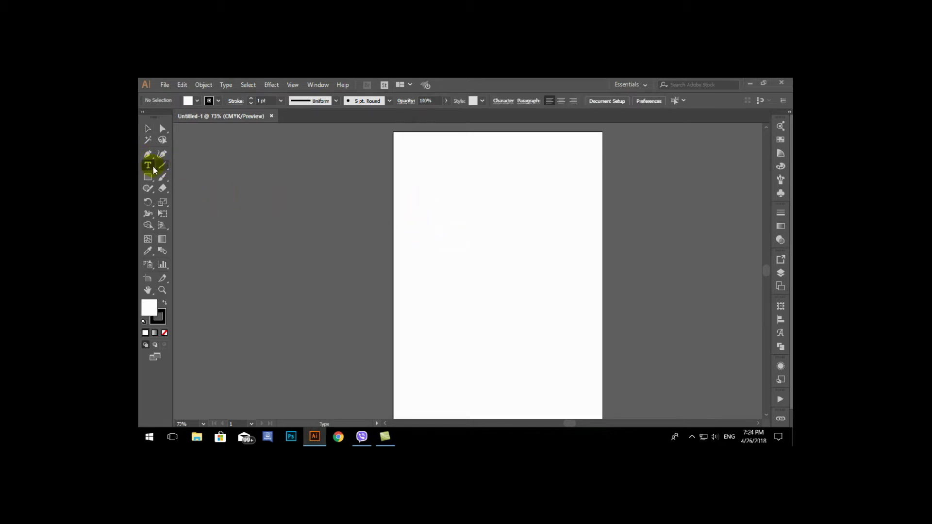
pyautogui.click(416, 237)
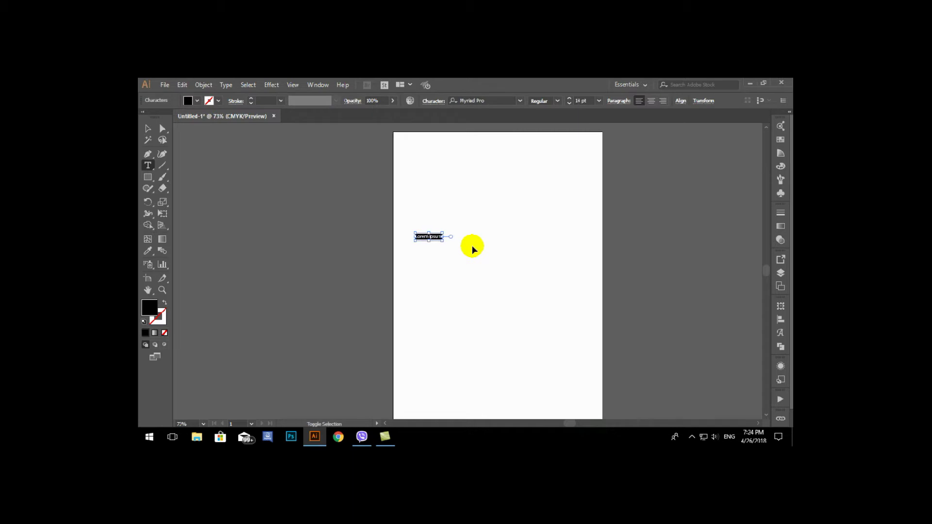
pyautogui.hotkey('ctrl', 'shift', '.')
pyautogui.hotkey('ctrl', 'shift', '.')
pyautogui.hotkey('ctrl', 'shift', '.')
pyautogui.hotkey('ctrl', 'shift', '.')
pyautogui.hotkey('ctrl', 'shift', '.')
pyautogui.hotkey('ctrl', 'shift', '.')
pyautogui.hotkey('ctrl', 'shift', '.')
pyautogui.hotkey('ctrl', 'shift', '.')
pyautogui.hotkey('ctrl', 'shift', '.')
pyautogui.hotkey('ctrl', 'shift', '.')
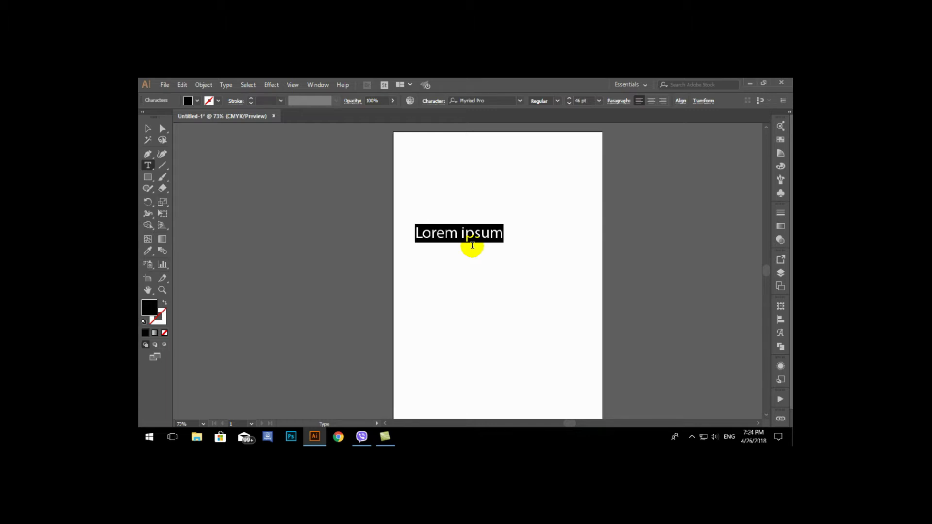
pyautogui.write('Techm')
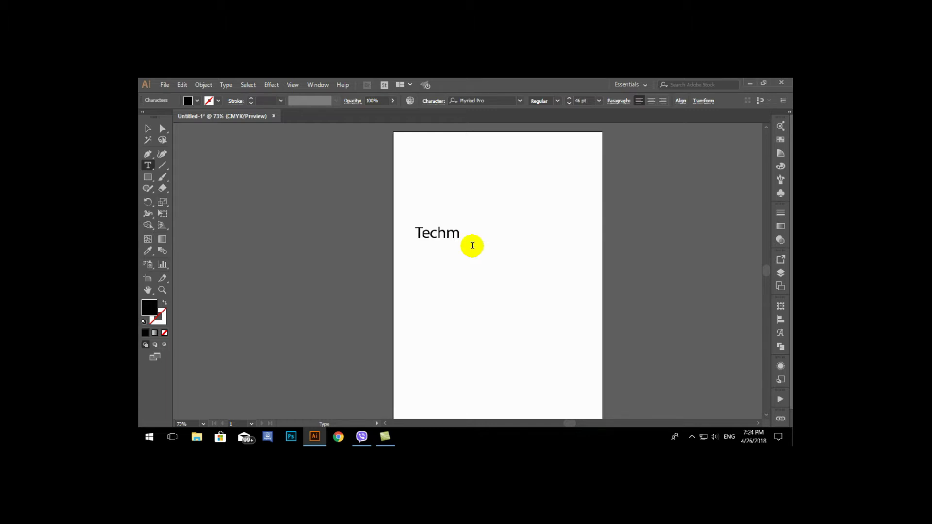
pyautogui.write('indz')
pyautogui.press('Escape')
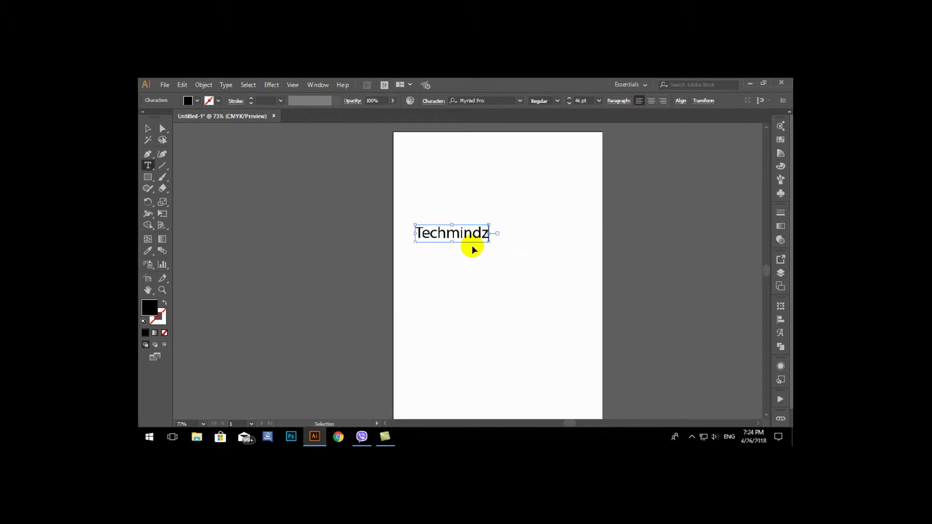
# Step: Select all the letters of the word Techmindz
pyautogui.doubleClick(473, 244)
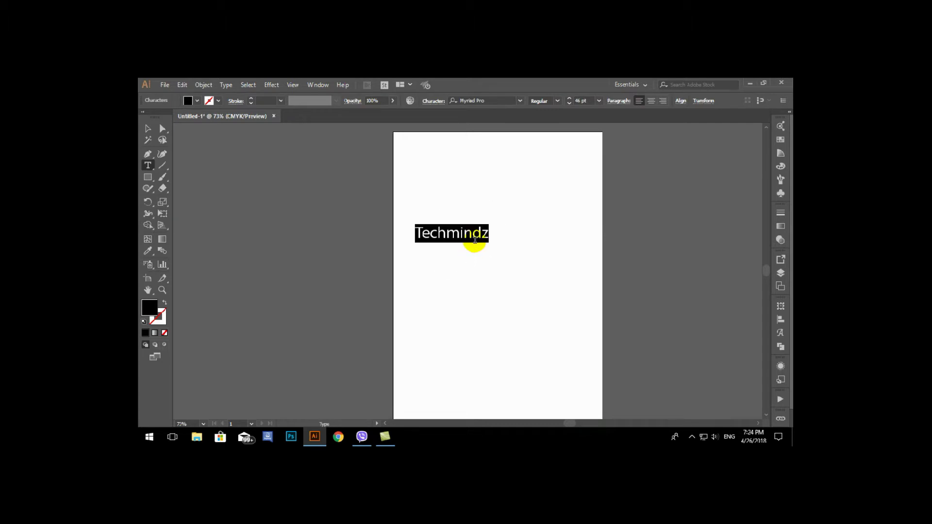
pyautogui.click(474, 239)
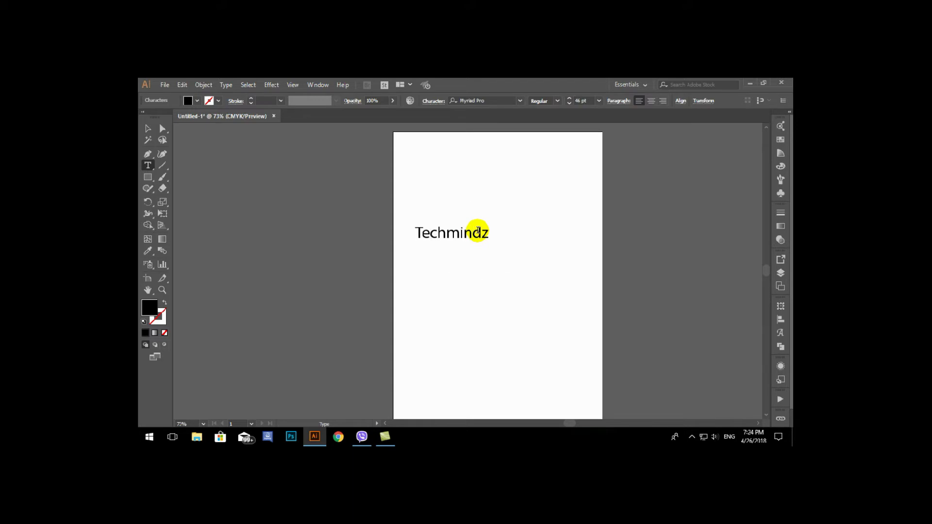
pyautogui.press('Escape')
pyautogui.doubleClick(482, 237)
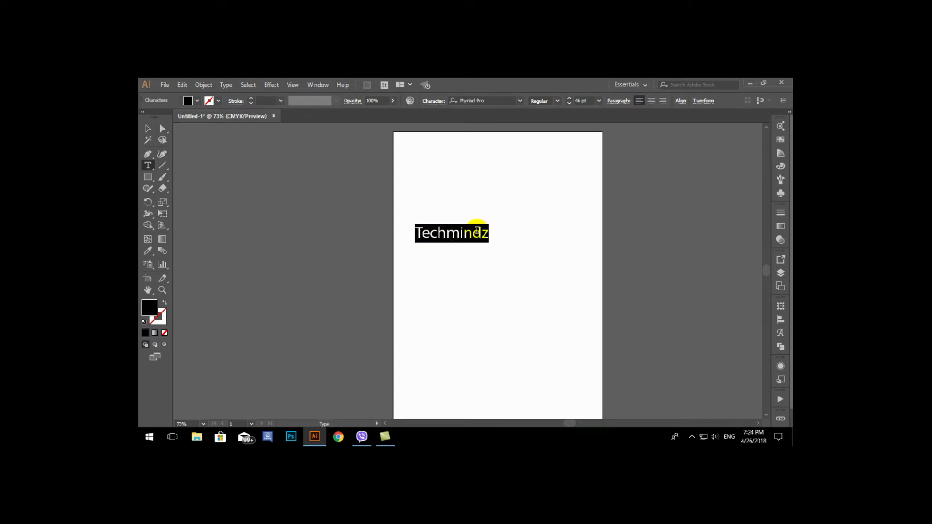
pyautogui.click(480, 233)
pyautogui.click(489, 233)
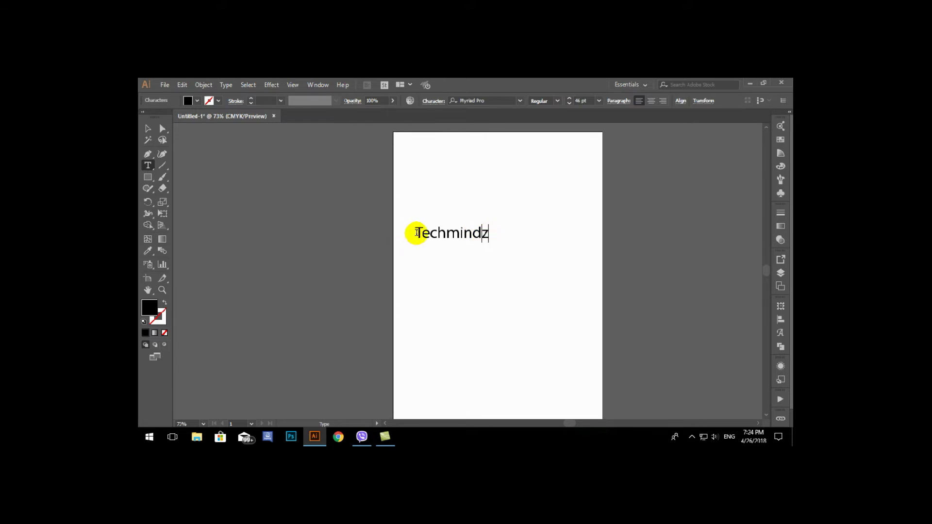
pyautogui.moveTo(417, 233); pyautogui.dragTo(502, 232)
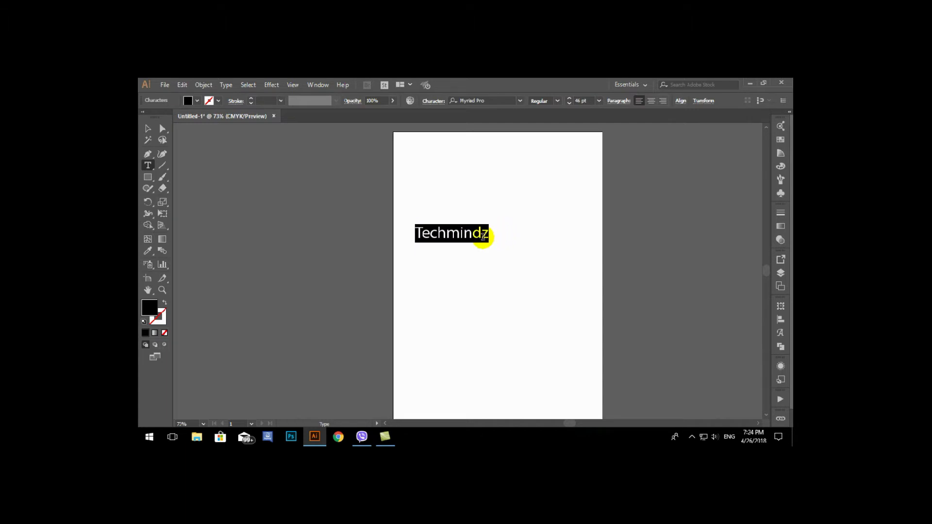
# Step: Set the Techmindz text in Titillium Web SemiBold
pyautogui.click(492, 100)
pyautogui.write('Titi')
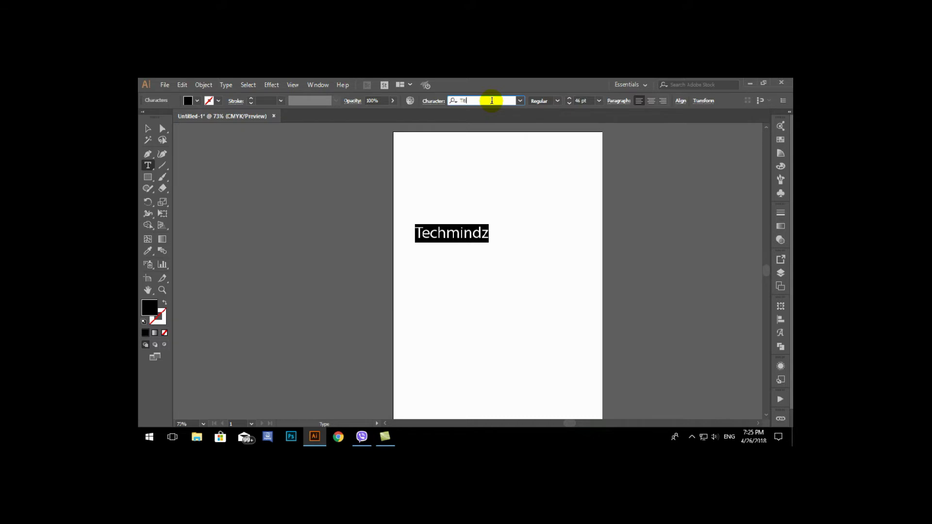
pyautogui.press('Return')
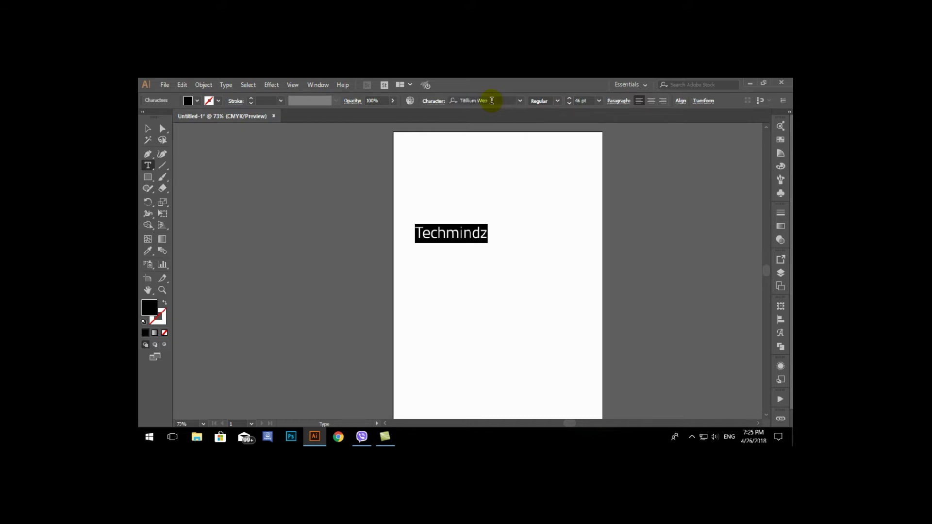
pyautogui.click(558, 101)
pyautogui.click(556, 176)
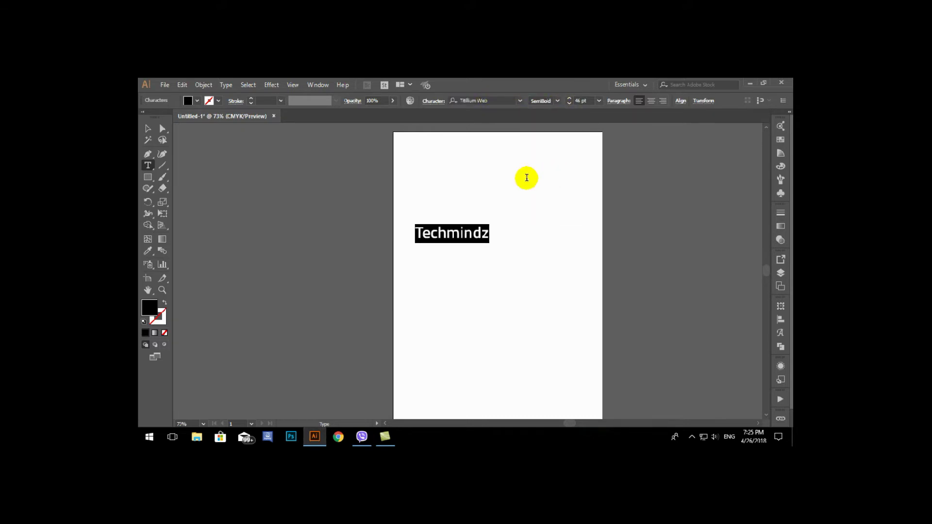
# Step: Reselect Techmindz and adjust its font size from the Control bar size list
pyautogui.click(148, 128)
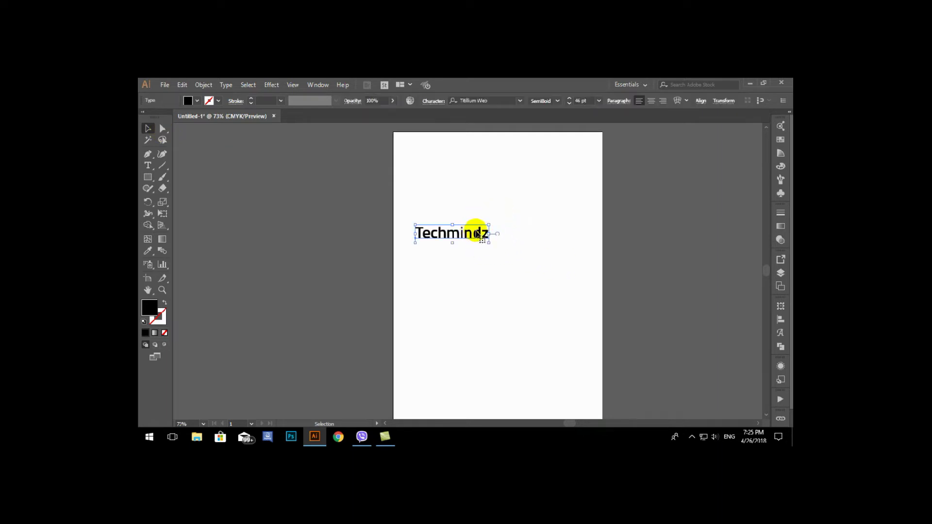
pyautogui.click(486, 202)
pyautogui.click(466, 238)
pyautogui.click(599, 101)
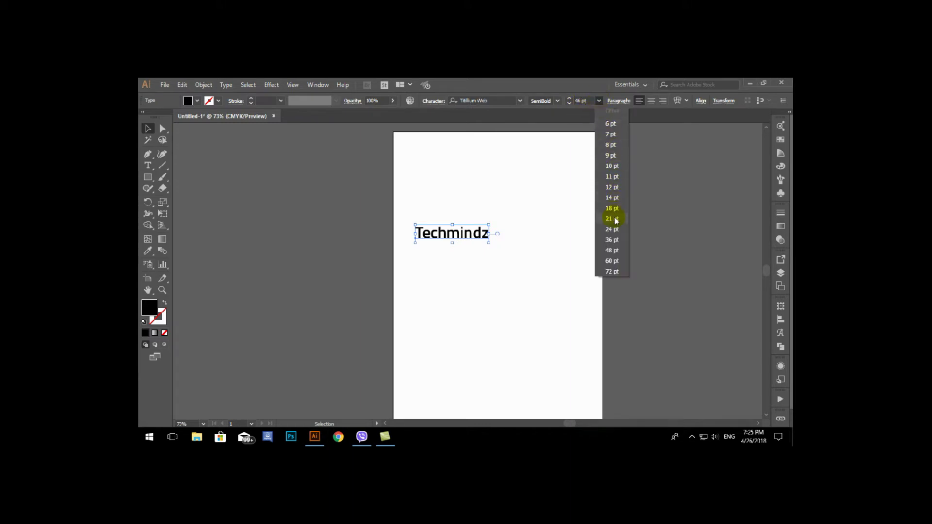
pyautogui.click(612, 240)
pyautogui.moveTo(477, 217); pyautogui.dragTo(447, 249)
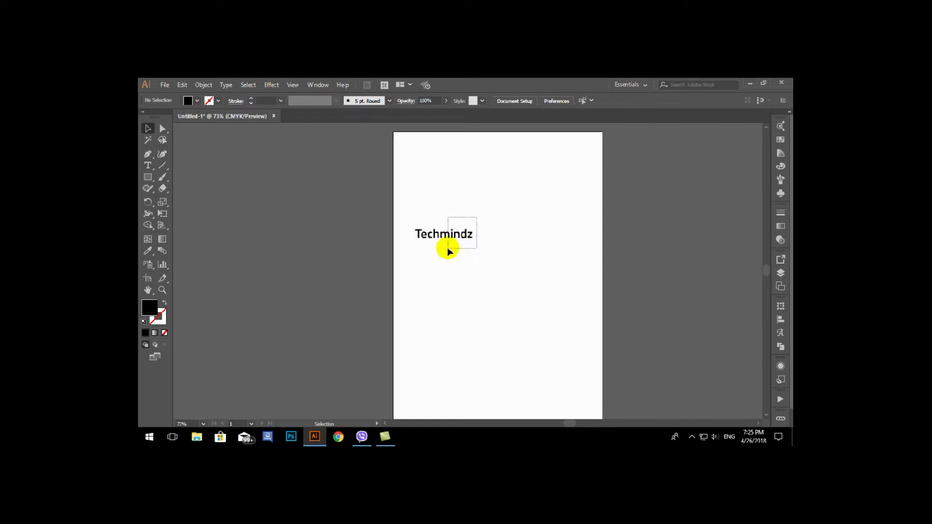
pyautogui.click(587, 101)
pyautogui.scroll(11, 587, 101)
pyautogui.scroll(-1, 586, 100)
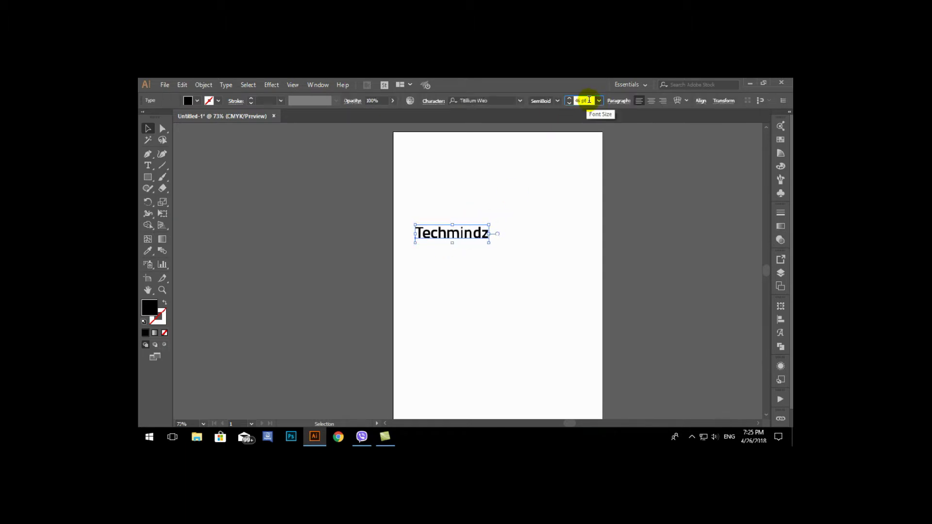
pyautogui.click(589, 100)
pyautogui.scroll(19, 589, 100)
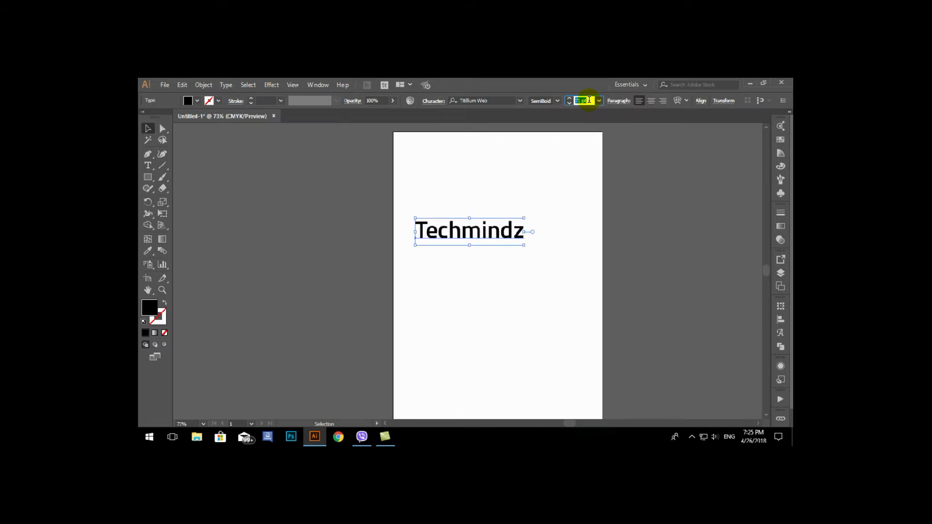
pyautogui.scroll(17, 589, 100)
pyautogui.scroll(-14, 588, 100)
pyautogui.scroll(-4, 588, 100)
pyautogui.scroll(20, 588, 100)
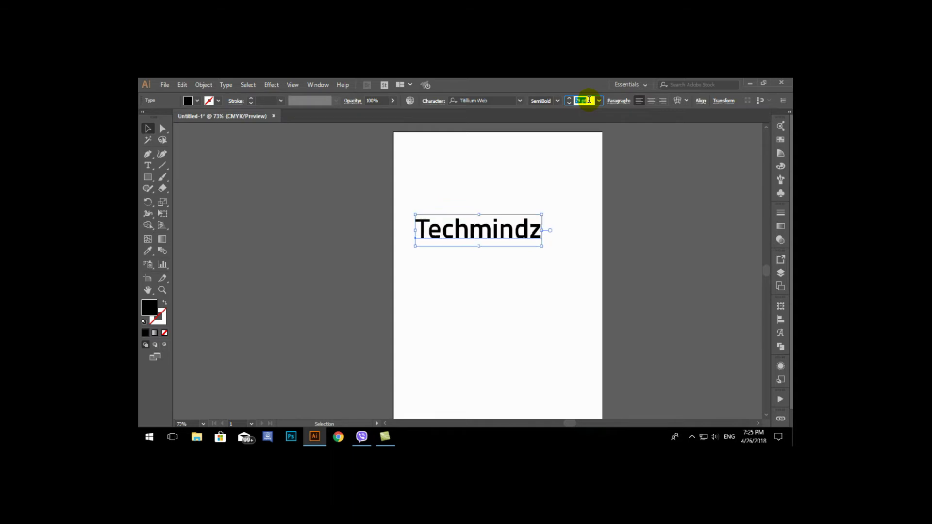
pyautogui.scroll(15, 589, 100)
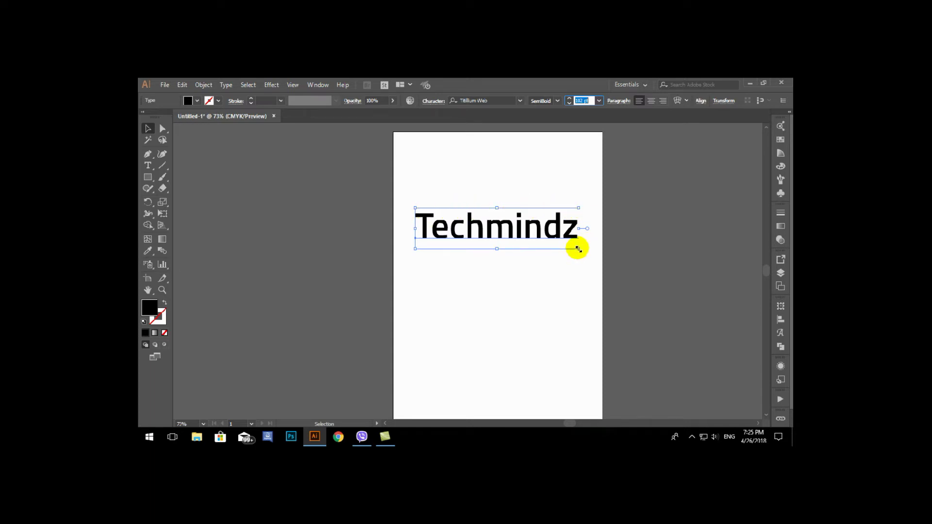
# Step: Drag the bounding-box handles to scale Techmindz to about 121 pt across the page
pyautogui.moveTo(577, 249); pyautogui.dragTo(596, 254)
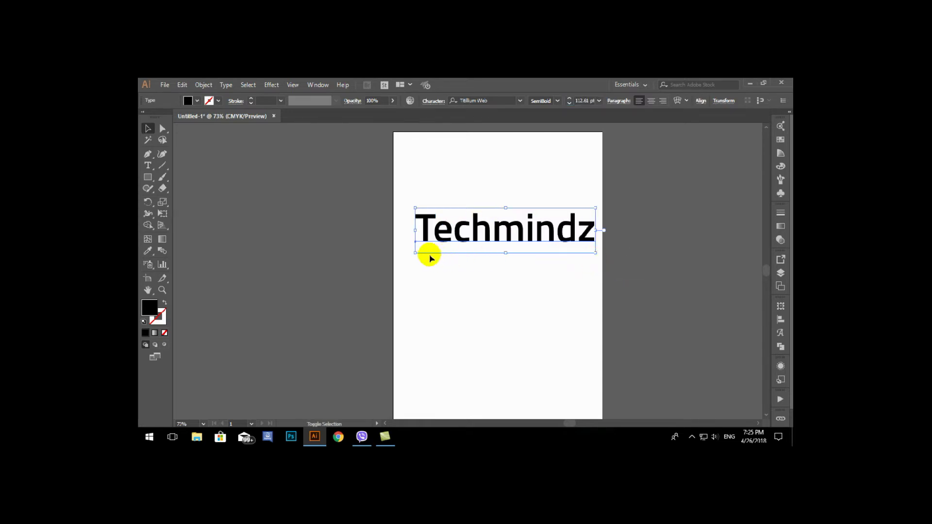
pyautogui.moveTo(414, 253); pyautogui.dragTo(400, 258)
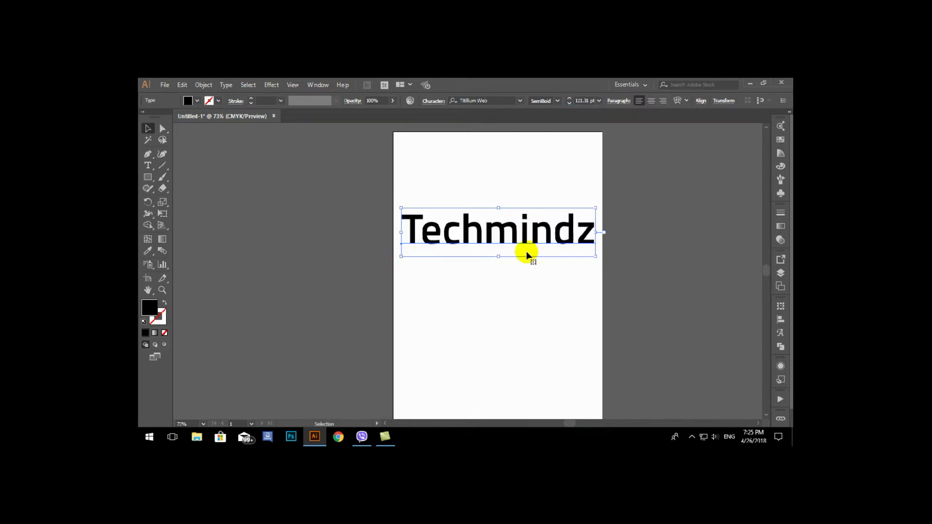
pyautogui.click(549, 279)
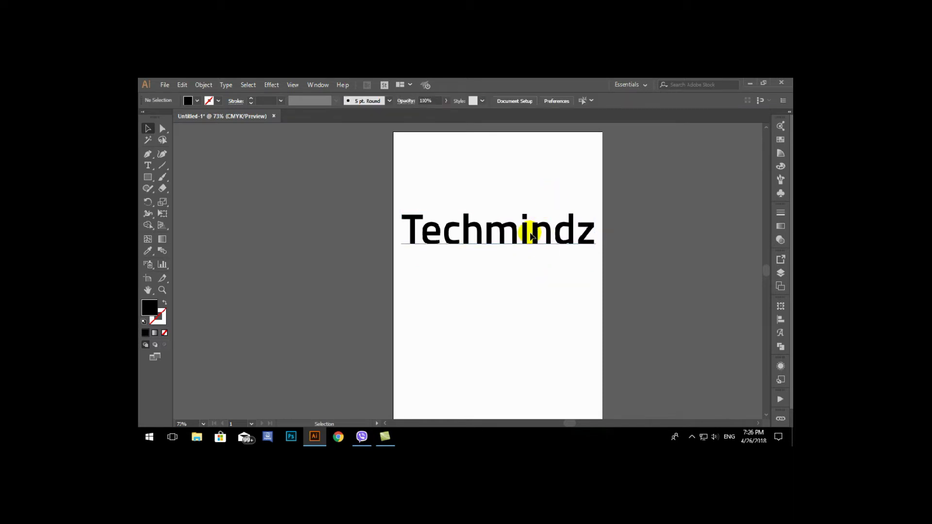
pyautogui.click(531, 235)
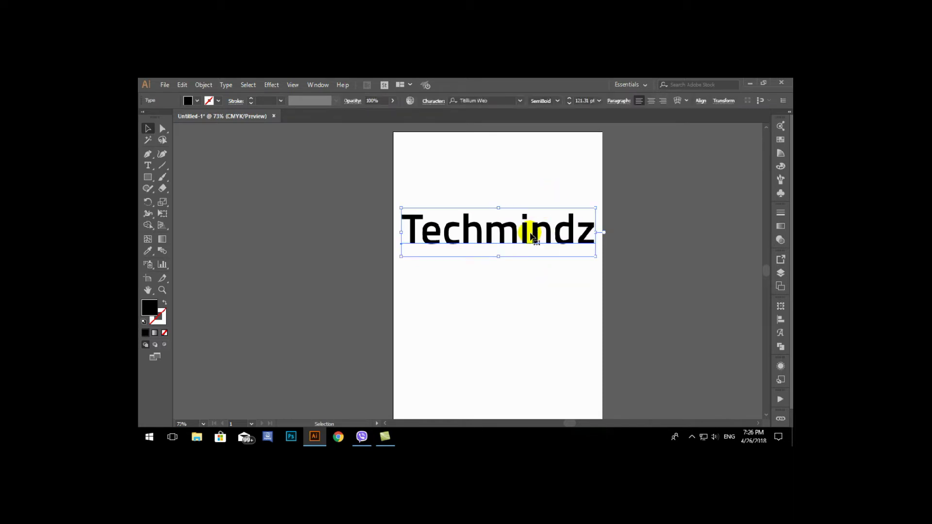
pyautogui.click(534, 192)
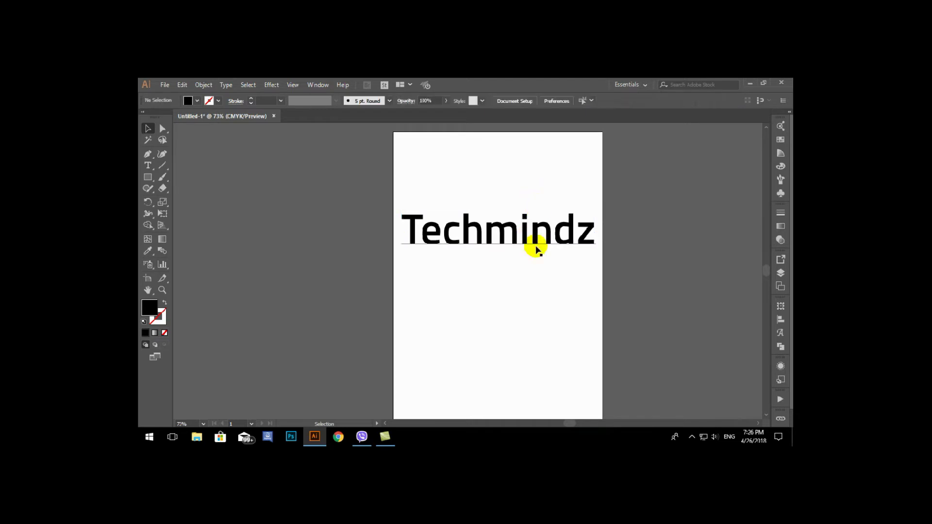
pyautogui.click(537, 244)
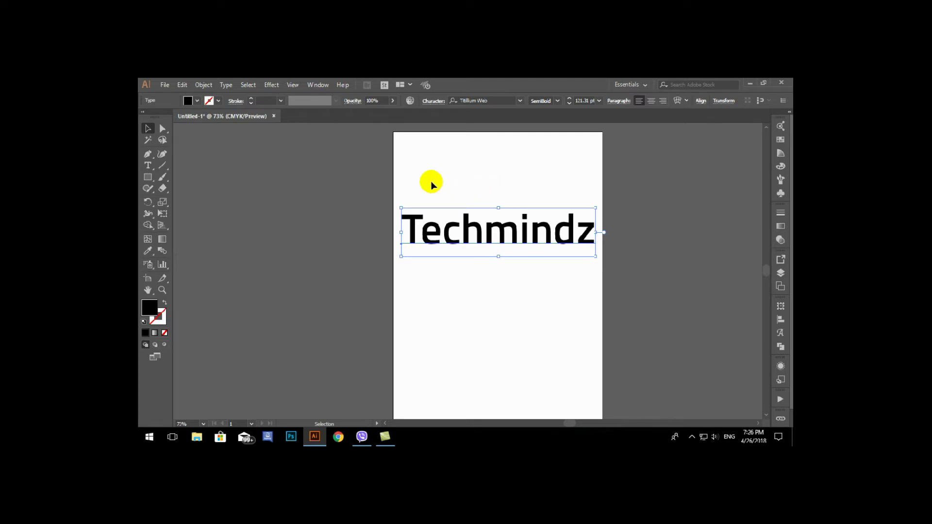
# Step: Fill the whole Techmindz text with CMYK Red
pyautogui.click(480, 206)
pyautogui.click(478, 227)
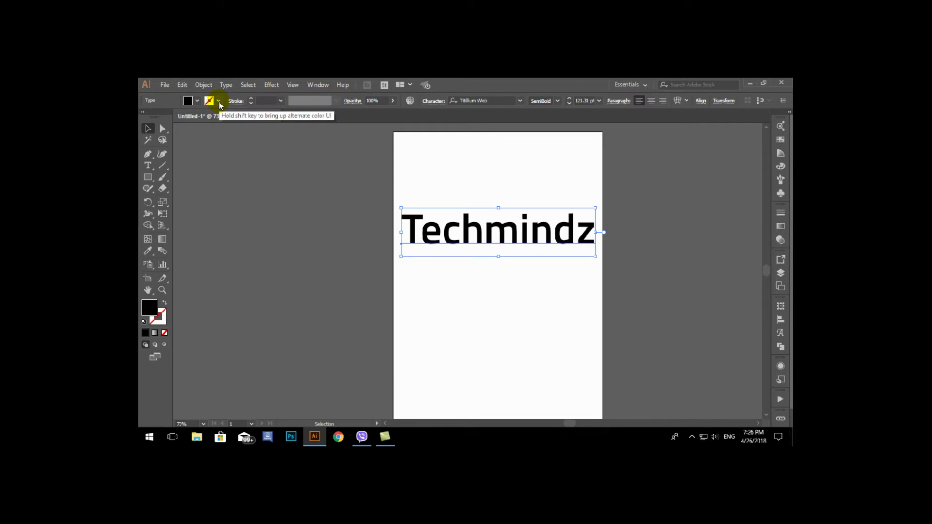
pyautogui.click(196, 101)
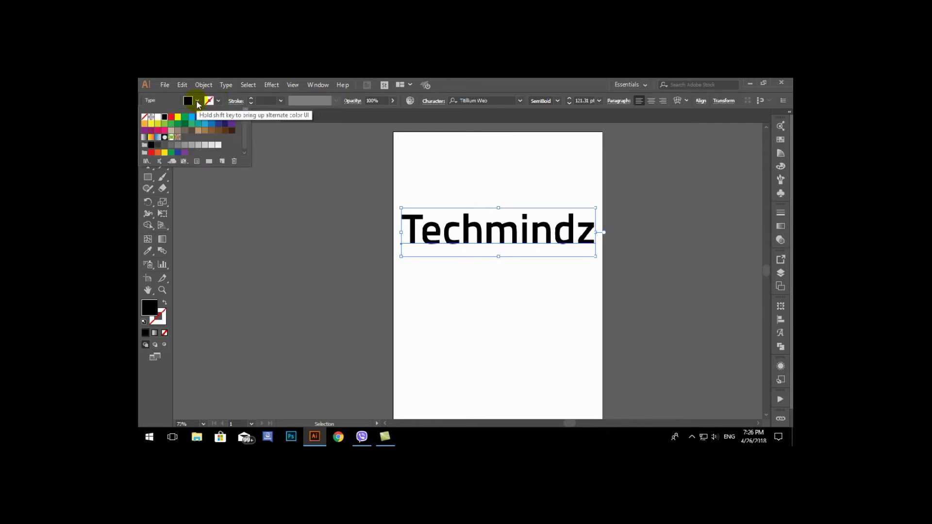
pyautogui.click(171, 117)
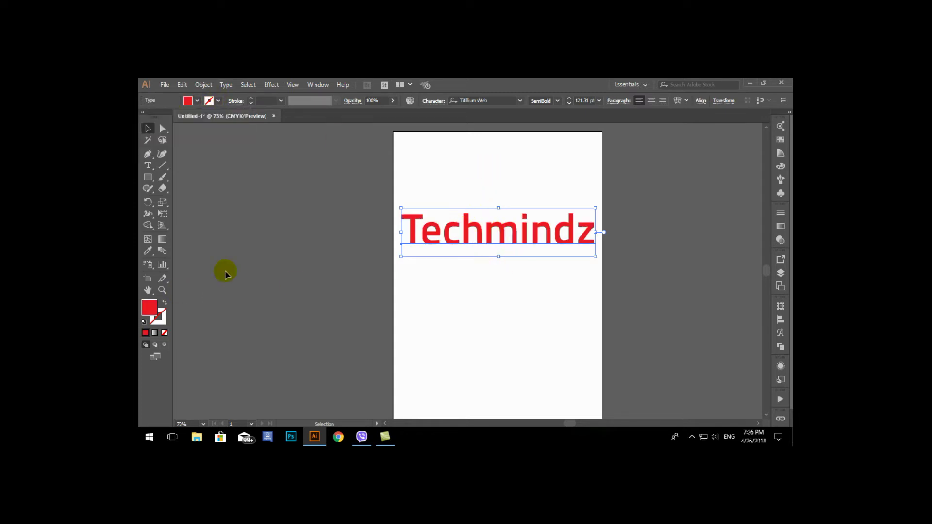
# Step: Make the letters 'echmindz' black, leaving only the T red
pyautogui.doubleClick(430, 233)
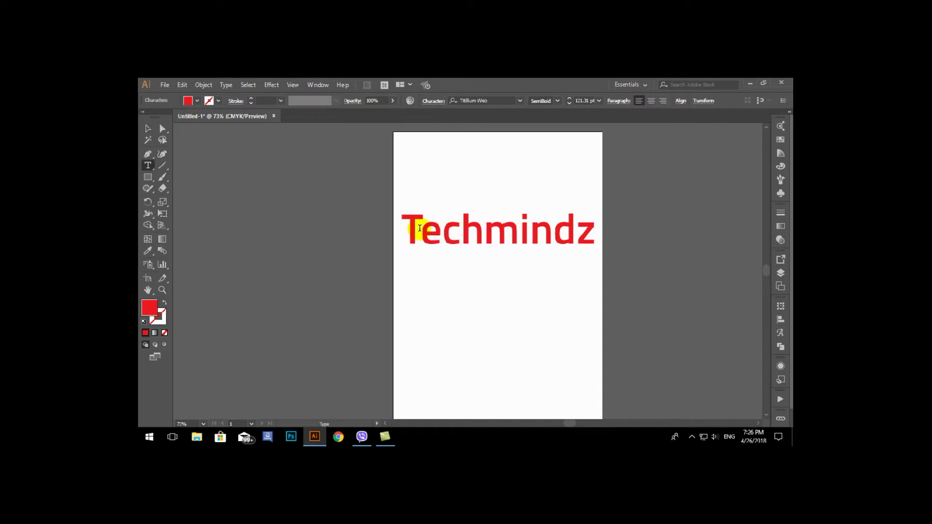
pyautogui.moveTo(421, 228); pyautogui.dragTo(394, 228)
pyautogui.click(187, 101)
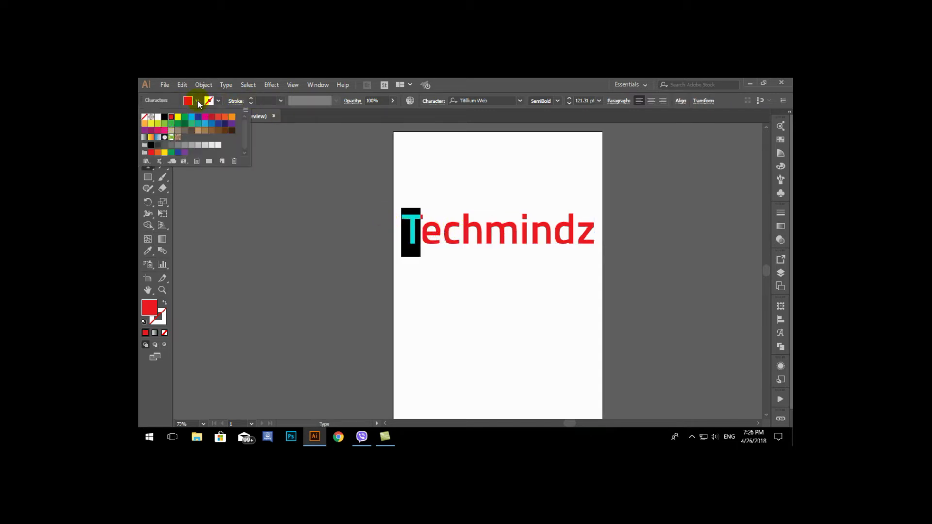
pyautogui.click(425, 232)
pyautogui.doubleClick(426, 230)
pyautogui.click(520, 232)
pyautogui.moveTo(423, 231); pyautogui.dragTo(602, 232)
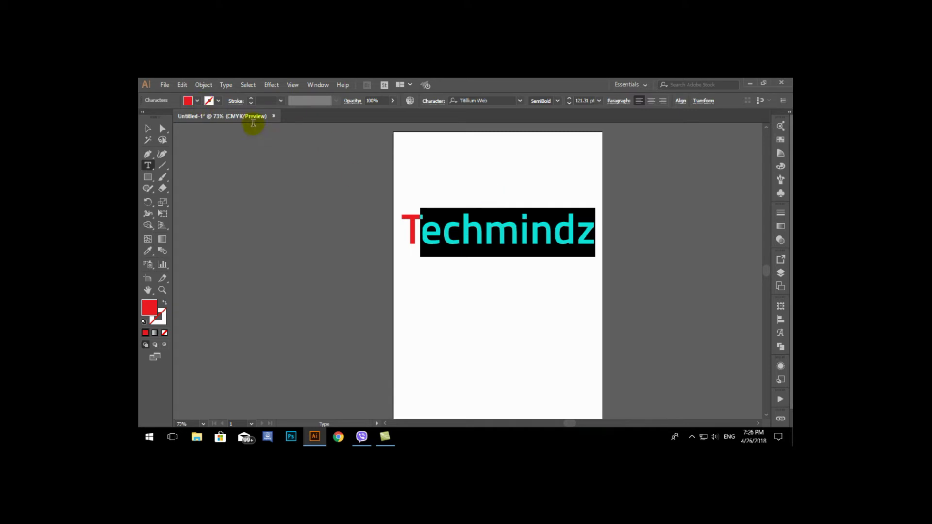
pyautogui.click(197, 101)
pyautogui.click(164, 118)
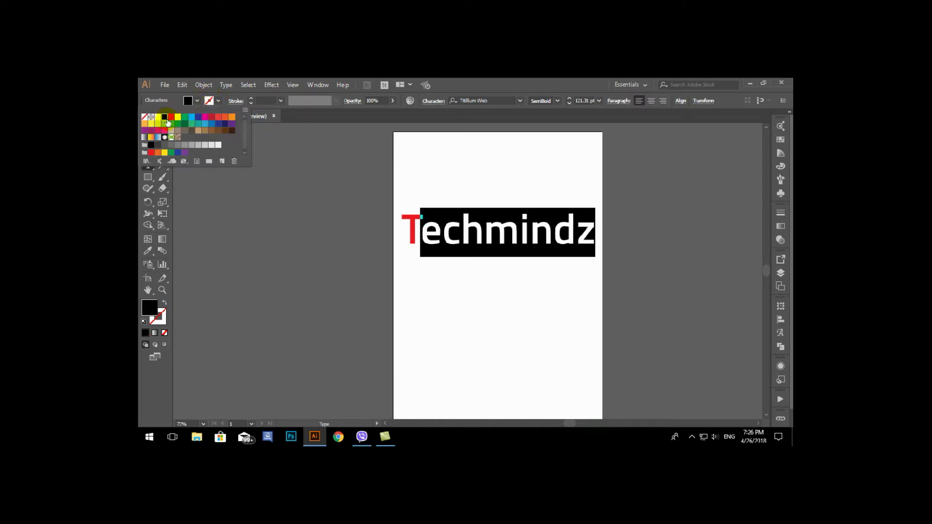
pyautogui.click(484, 224)
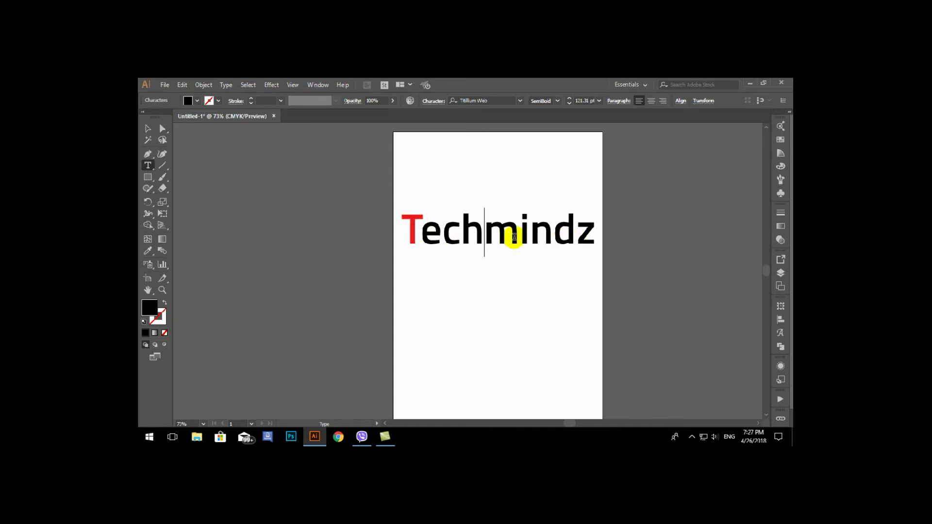
# Step: Give the Techmindz text a dark grey stroke colour
pyautogui.click(154, 134)
pyautogui.click(473, 172)
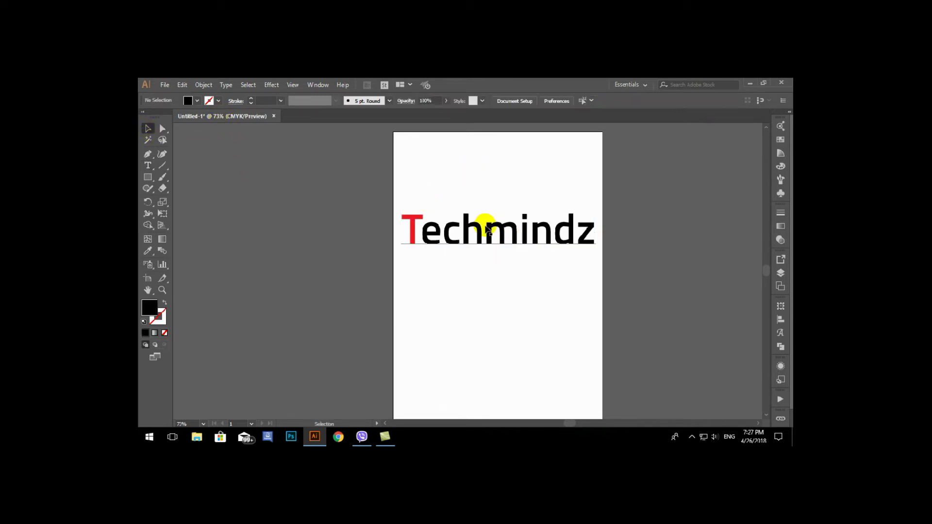
pyautogui.click(485, 223)
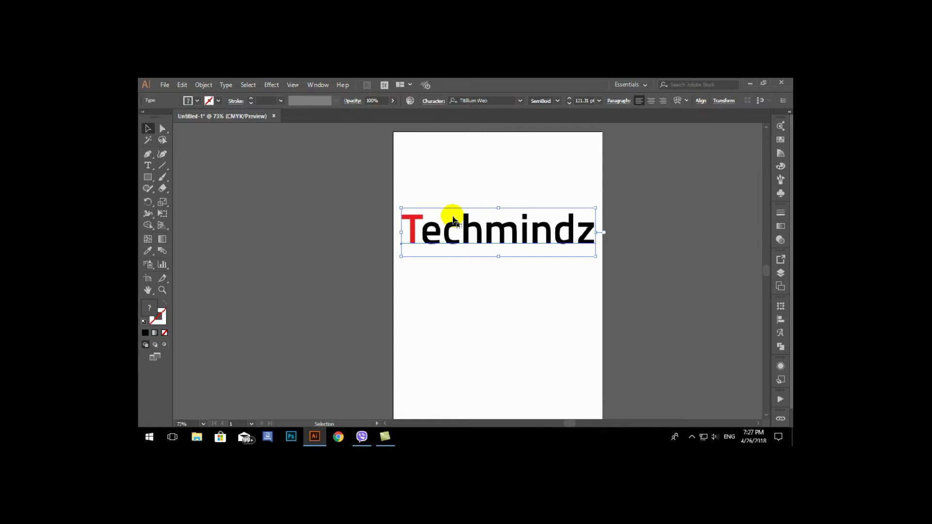
pyautogui.click(209, 100)
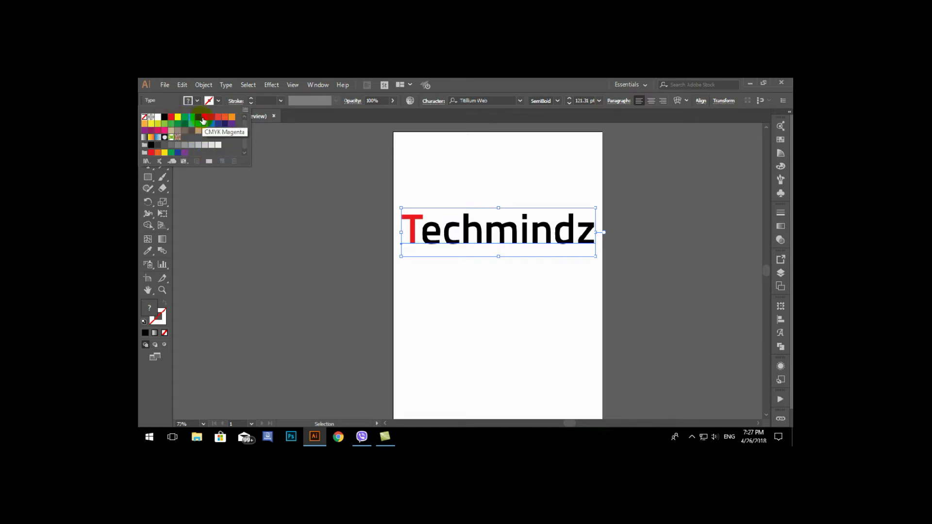
pyautogui.click(177, 145)
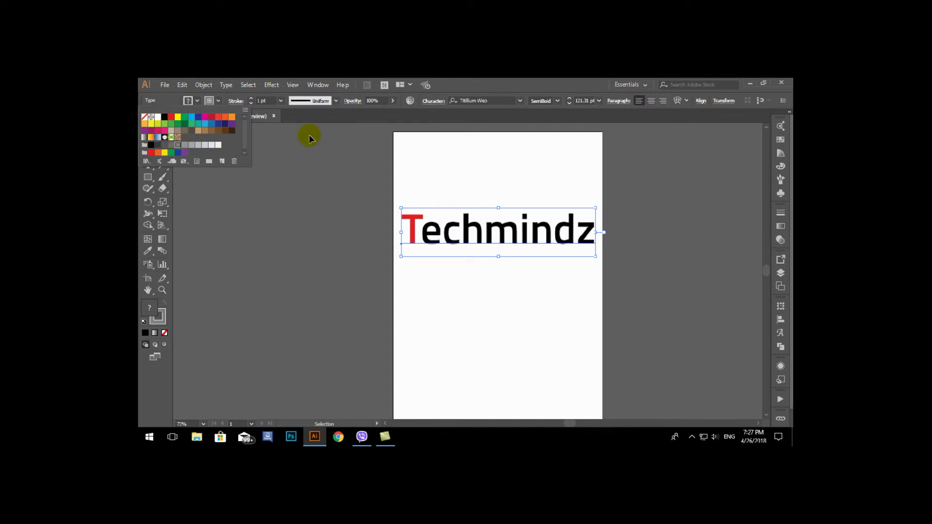
pyautogui.click(270, 100)
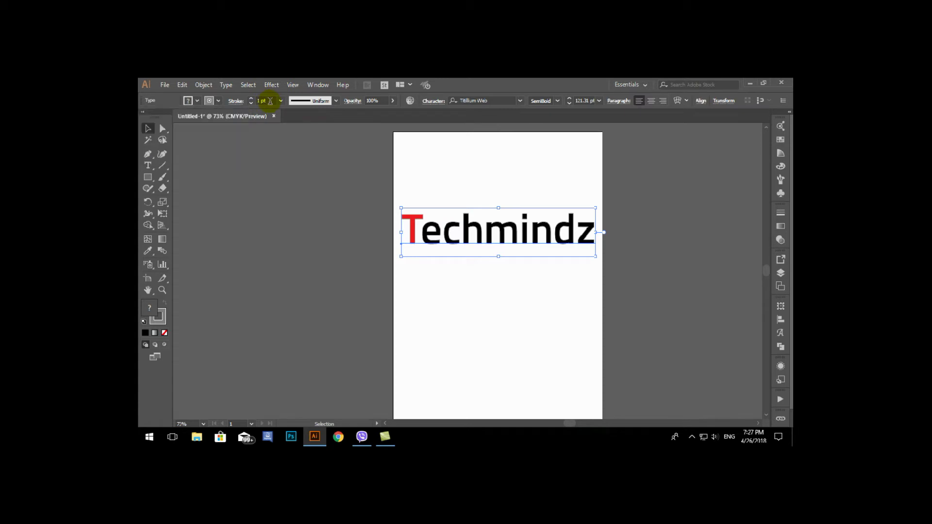
# Step: Adjust the stroke weight with the arrow keys for a thick outline
pyautogui.click(270, 100)
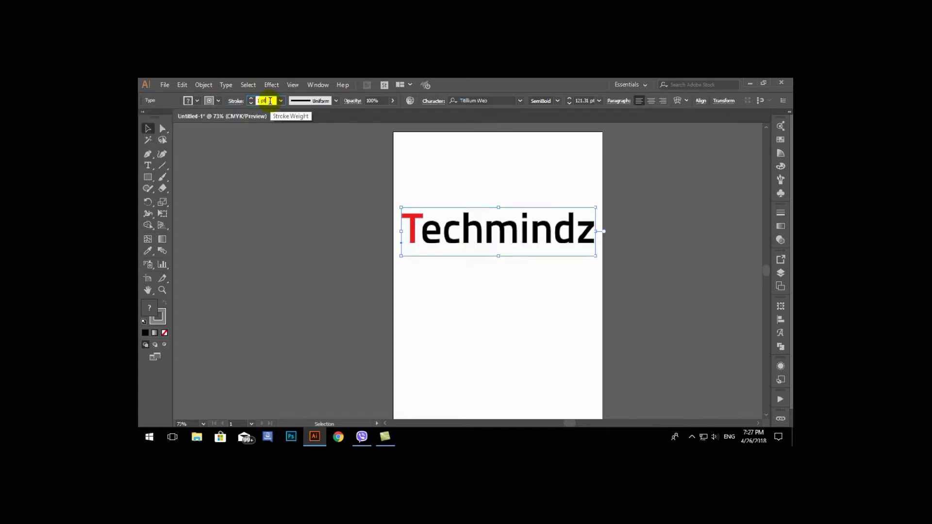
pyautogui.click(424, 159)
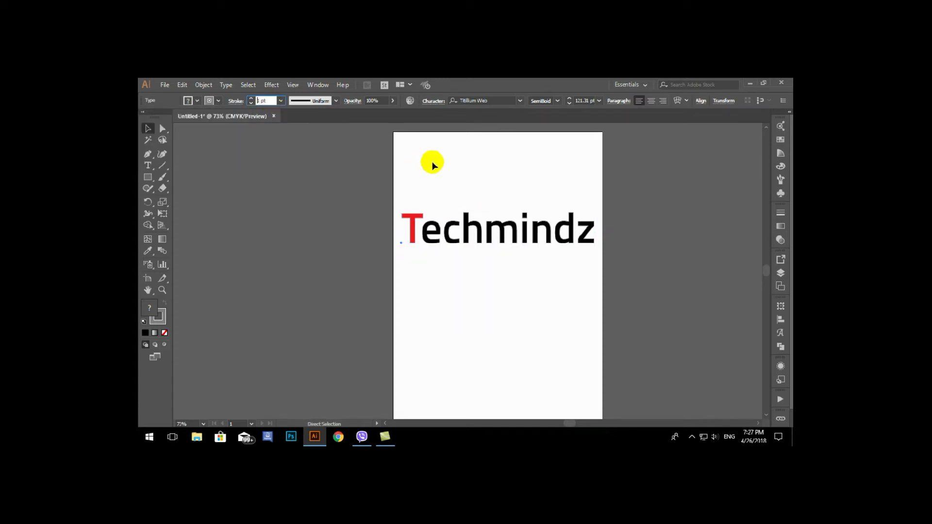
pyautogui.hotkey('ctrl', 'z')
pyautogui.click(265, 100)
pyautogui.press('Return')
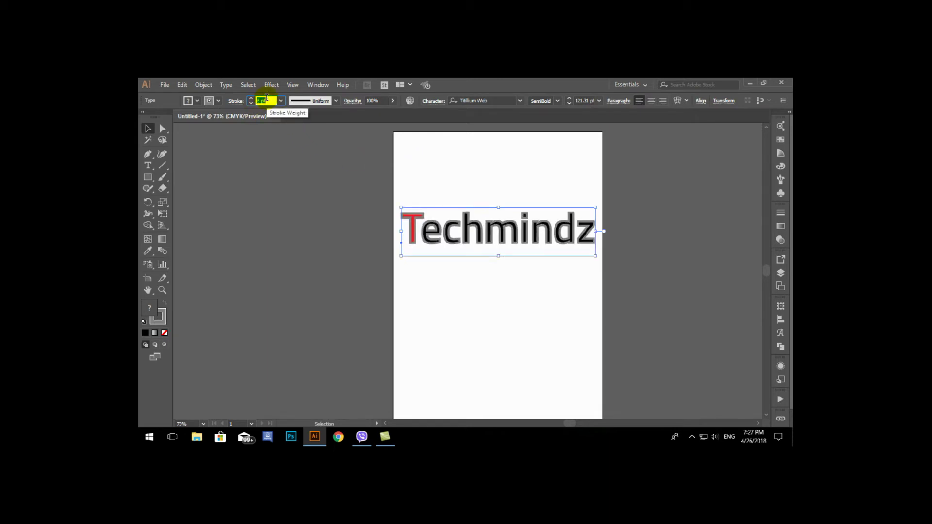
pyautogui.press('Up')
pyautogui.press('Up')
pyautogui.press('Up')
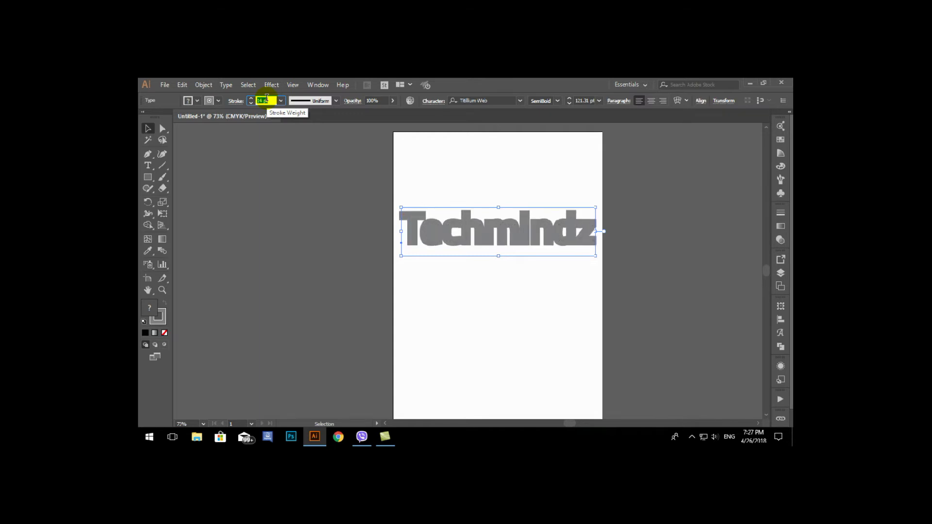
pyautogui.press('Down')
pyautogui.press('Down')
pyautogui.press('Down')
pyautogui.press('Down')
pyautogui.press('Down')
pyautogui.press('Down')
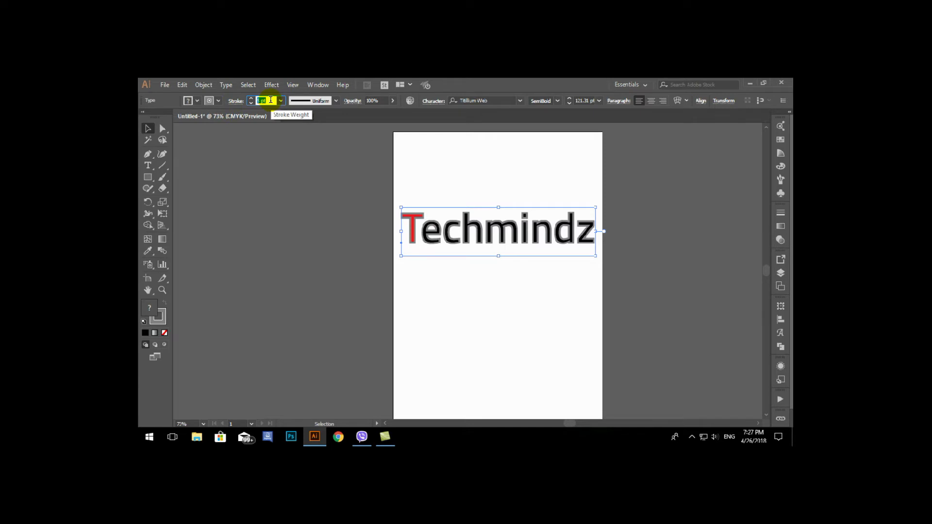
pyautogui.press('Down')
pyautogui.press('Down')
pyautogui.press('Down')
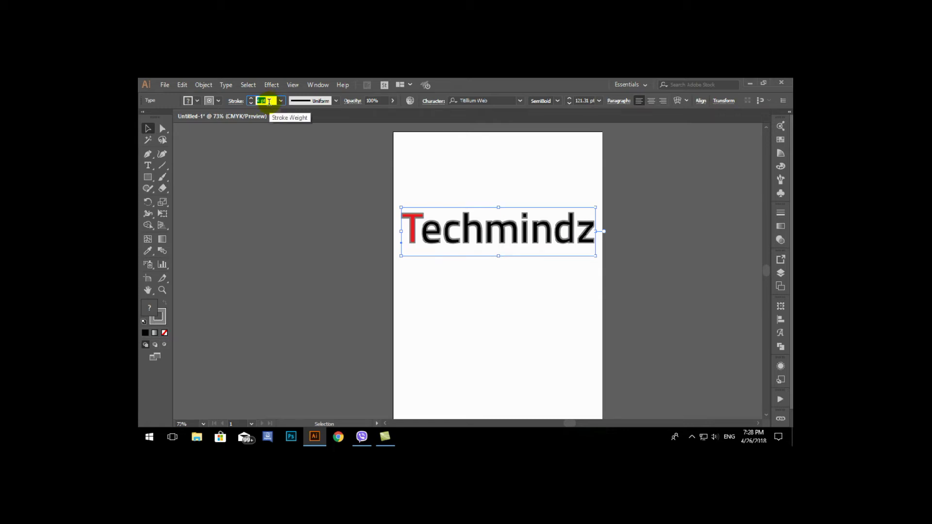
pyautogui.press('Up')
pyautogui.press('Up')
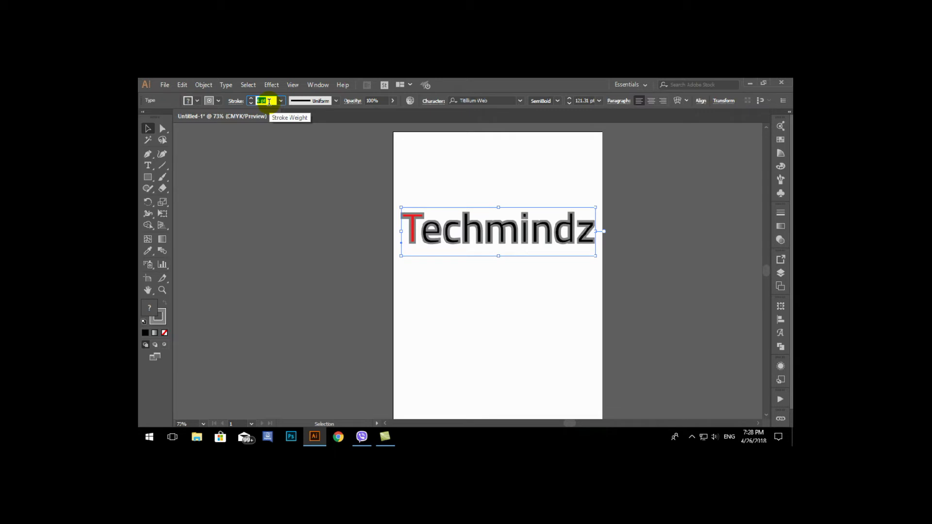
pyautogui.press('Up')
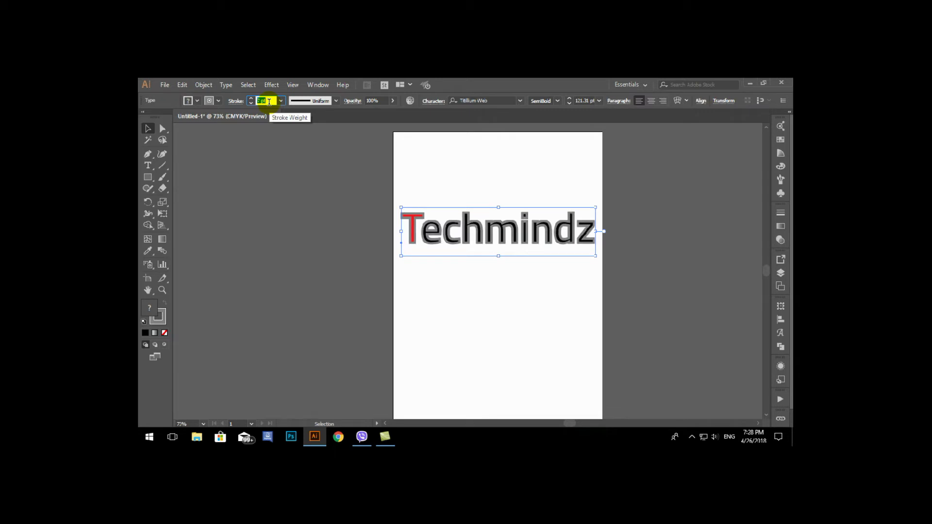
# Step: Set Align Stroke to Inside in the Stroke panel
pyautogui.click(236, 102)
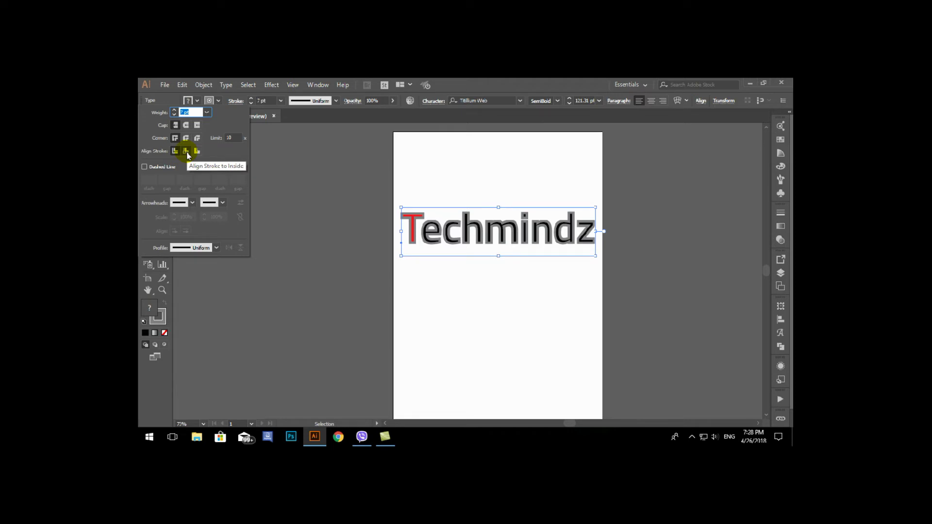
pyautogui.click(186, 151)
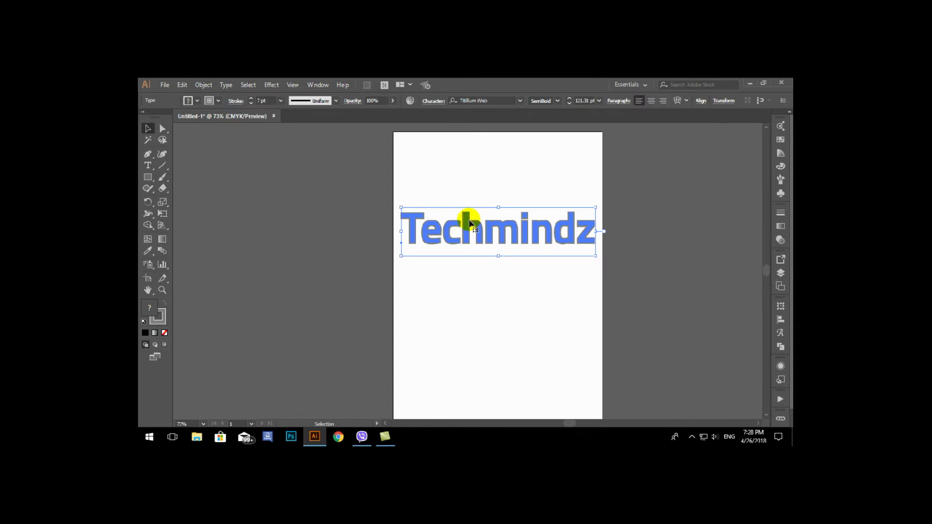
# Step: Set the Techmindz stroke to None and reselect the text object
pyautogui.click(218, 101)
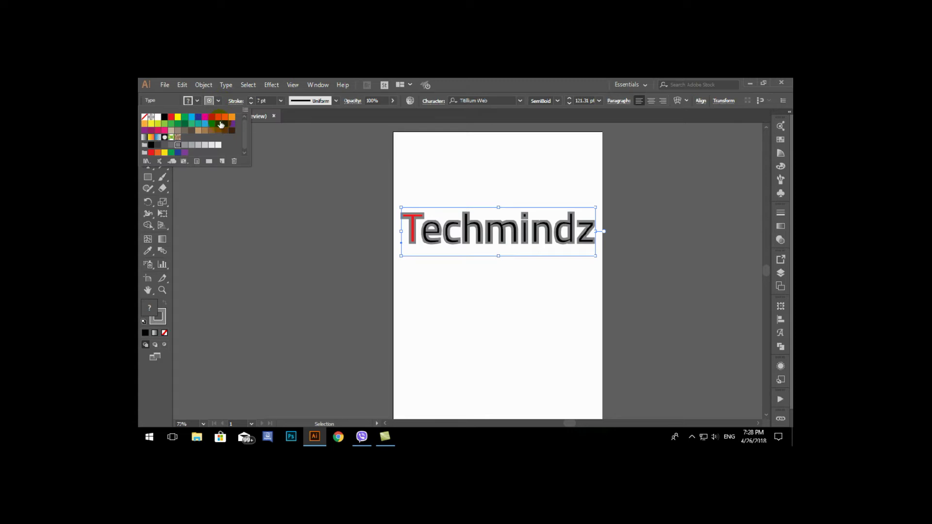
pyautogui.click(144, 118)
pyautogui.click(443, 176)
pyautogui.click(443, 177)
pyautogui.click(479, 232)
pyautogui.click(488, 177)
pyautogui.click(492, 234)
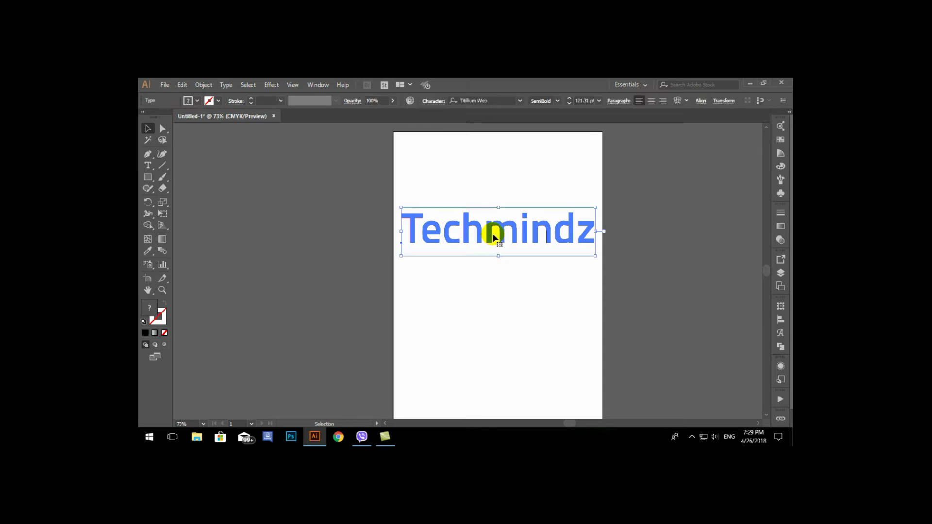
pyautogui.press('a')
pyautogui.press('v')
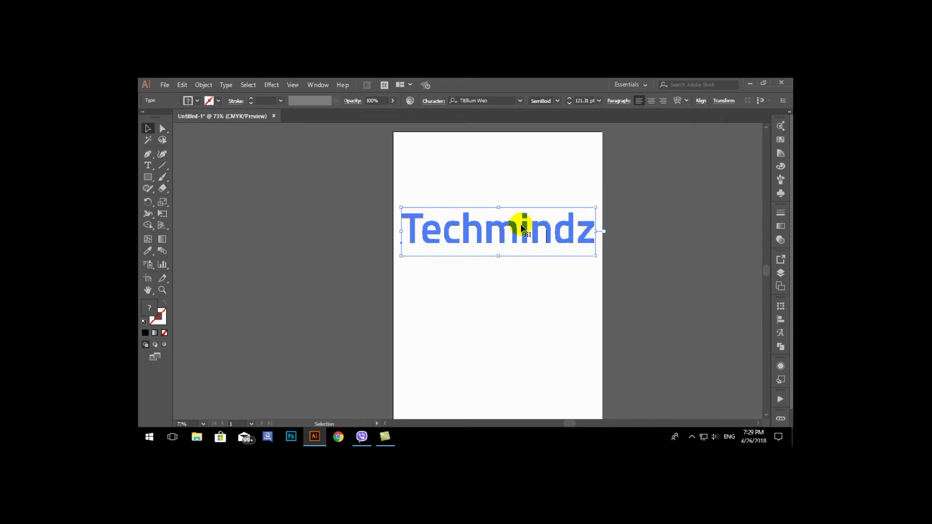
# Step: Change the Techmindz fill to white from the Fill swatches
pyautogui.click(197, 101)
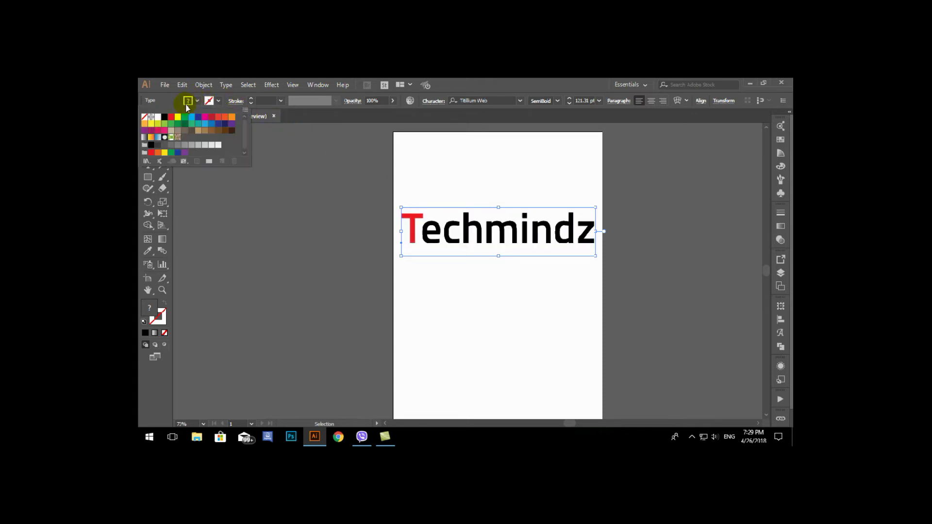
pyautogui.click(157, 118)
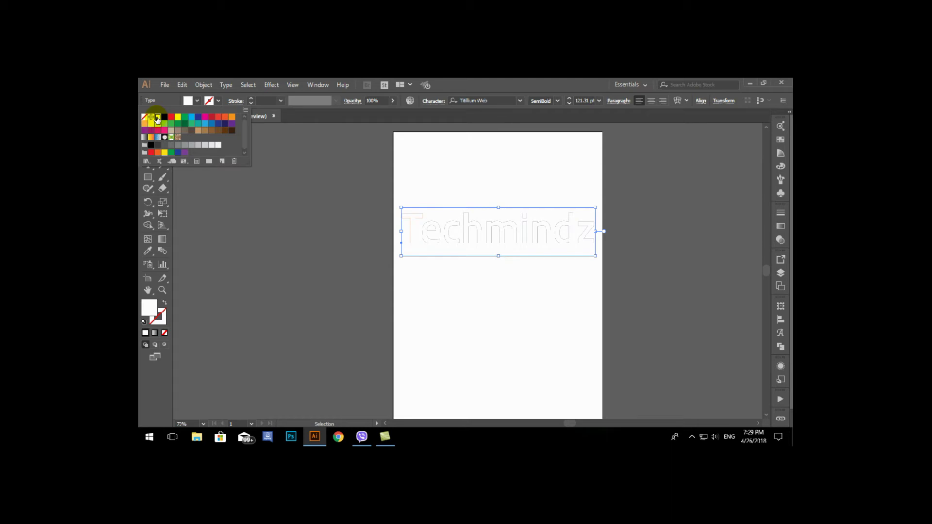
pyautogui.click(178, 117)
pyautogui.click(183, 111)
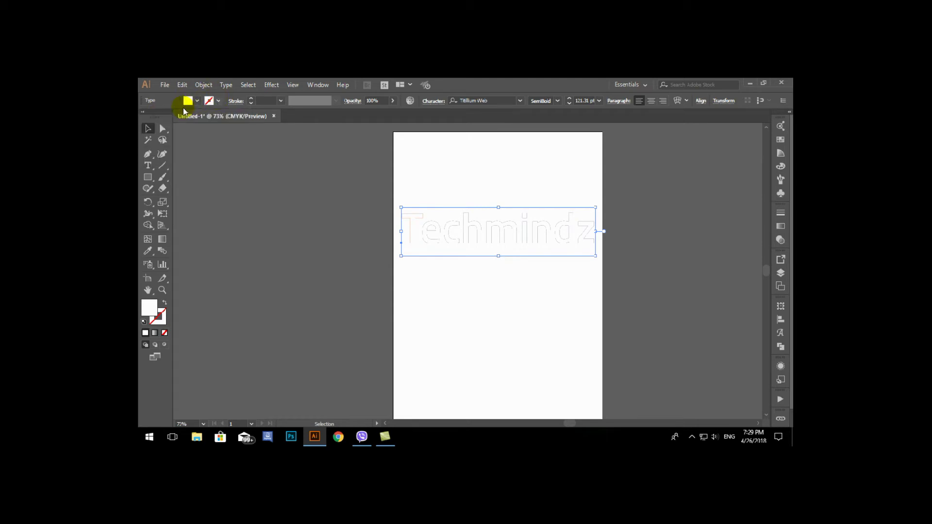
# Step: Give the text a dark blue stroke and raise its weight to 8 pt
pyautogui.click(218, 101)
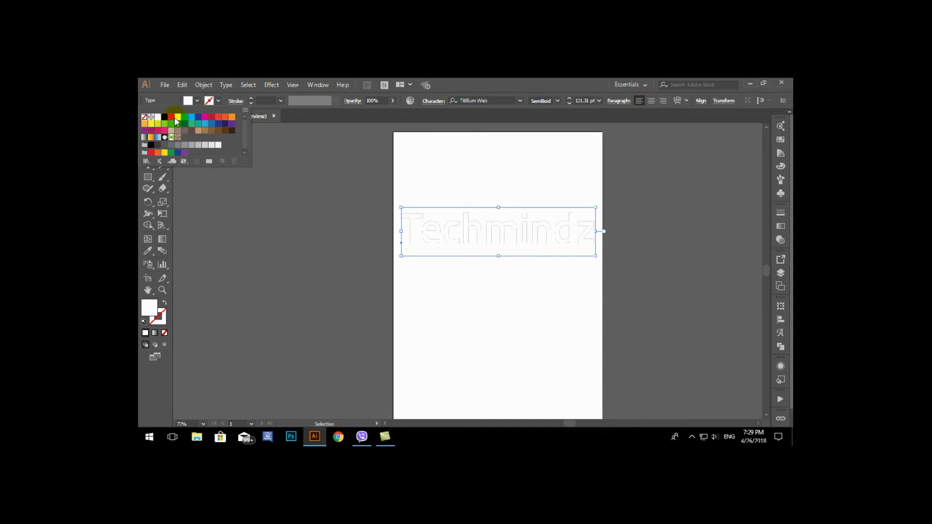
pyautogui.click(198, 117)
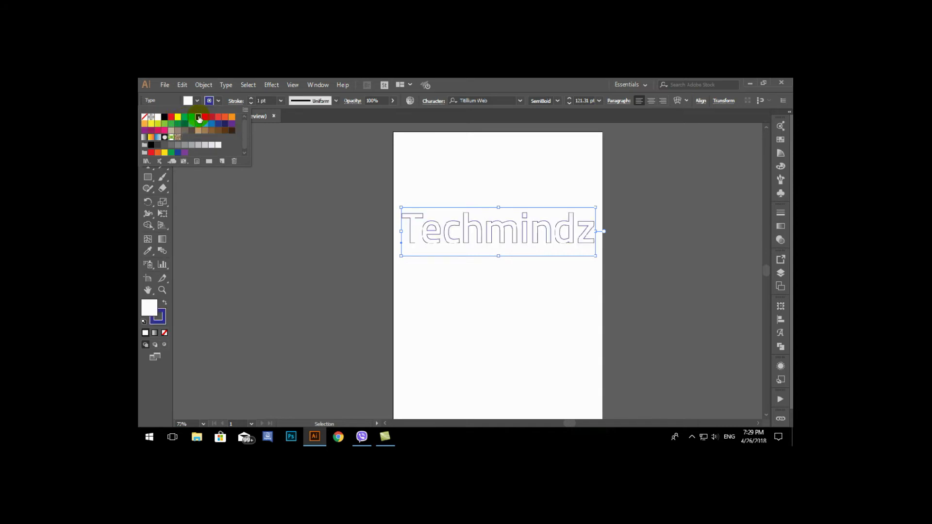
pyautogui.click(264, 97)
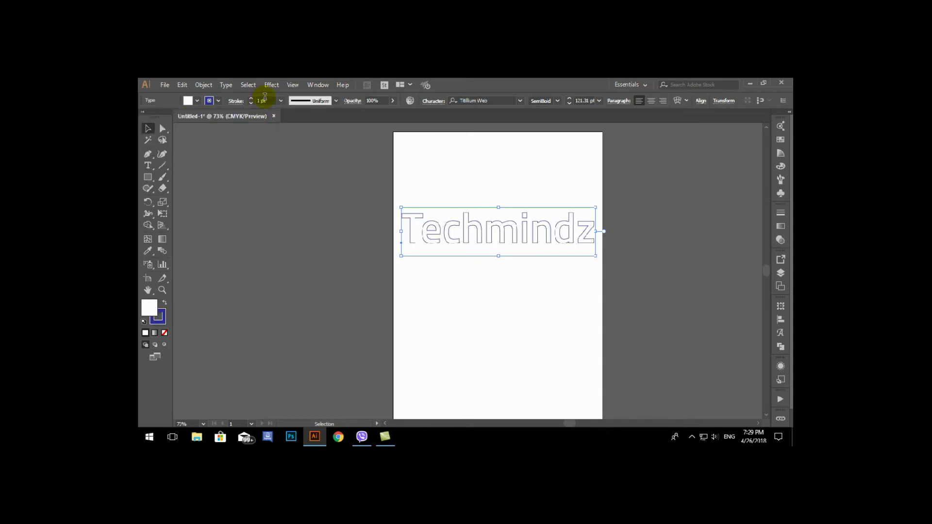
pyautogui.press('Up')
pyautogui.press('Up')
pyautogui.press('Up')
pyautogui.press('Up')
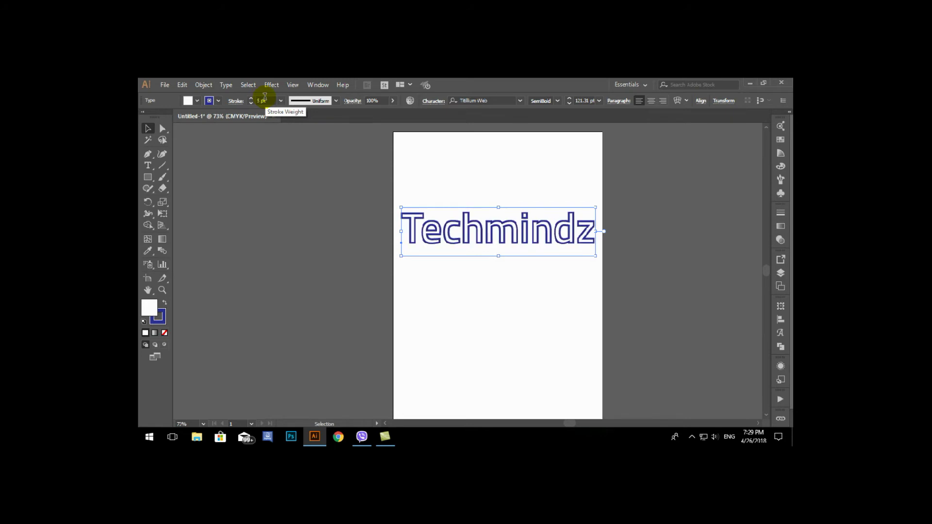
pyautogui.press('Up')
pyautogui.press('Up')
pyautogui.press('Up')
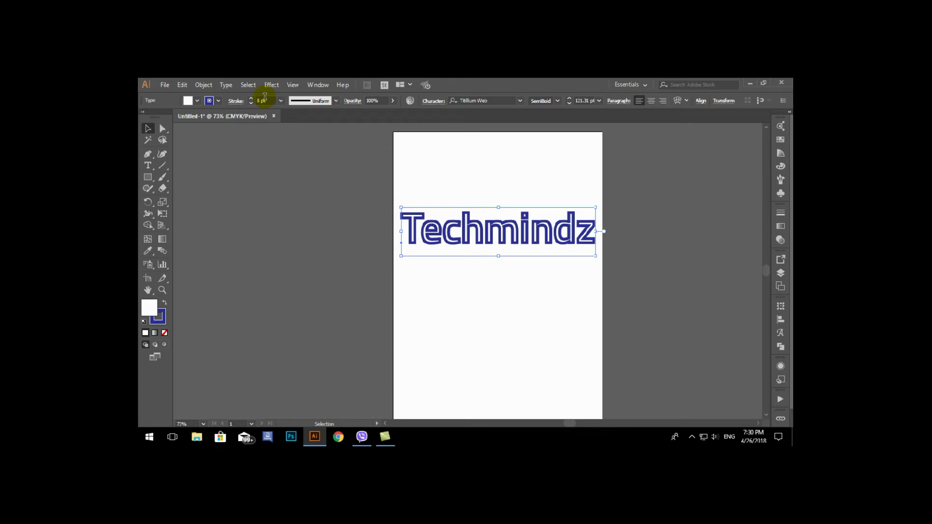
pyautogui.click(517, 227)
# Step: Send the outlined text to the back with Arrange > Send to Back, then undo
pyautogui.rightClick(533, 228)
pyautogui.moveTo(557, 369)
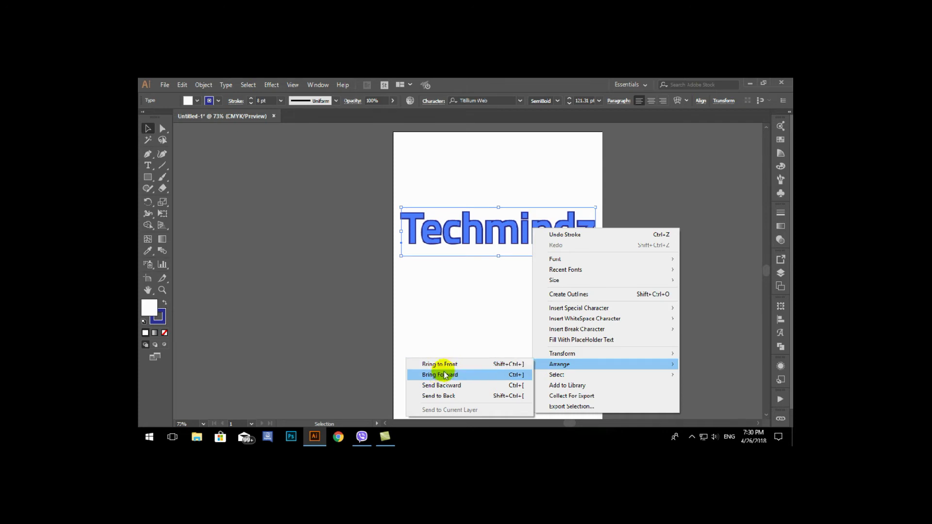
pyautogui.click(439, 396)
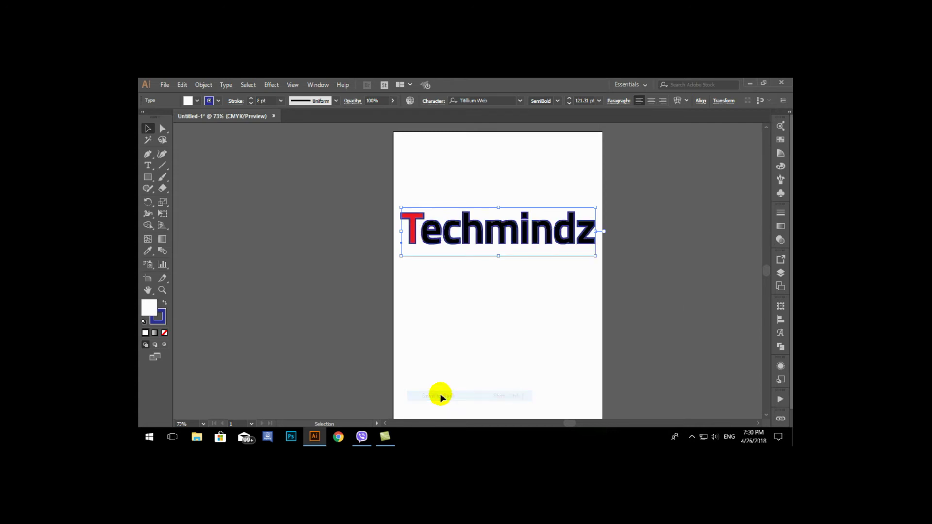
pyautogui.hotkey('ctrl', 'z')
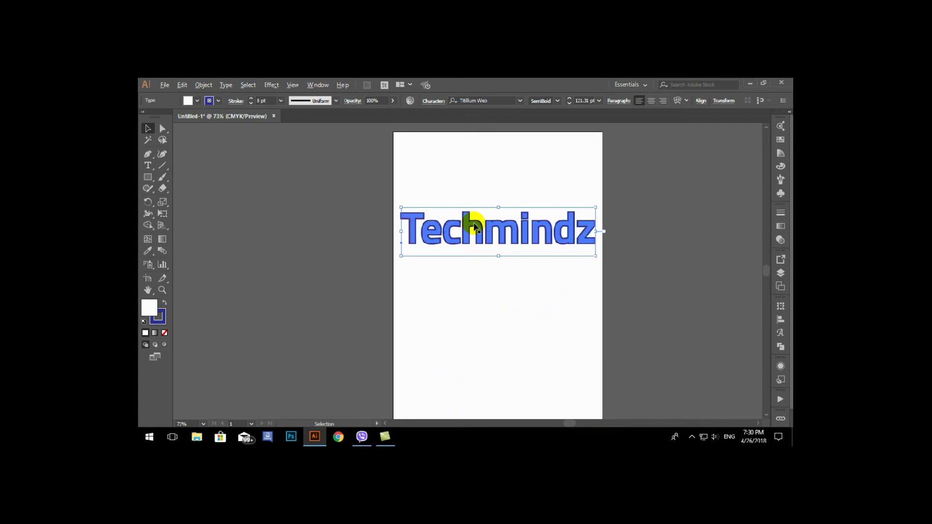
# Step: Compare the blue-outlined and black-with-red-T versions using undo/redo while panning
pyautogui.scroll(5, 474, 217)
pyautogui.hotkey('ctrl', 'shift', 'z')
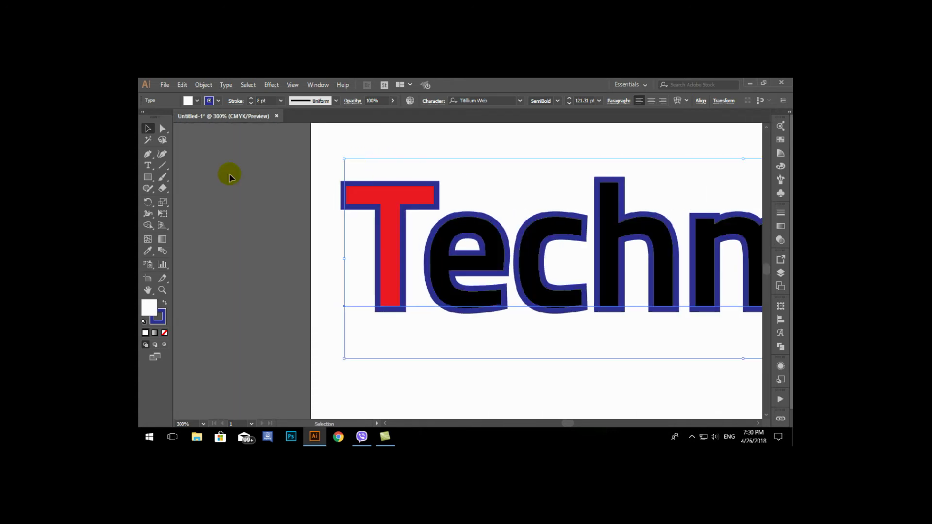
pyautogui.hotkey('ctrl', 'z')
pyautogui.hotkey('ctrl', 'shift', 'z')
pyautogui.hotkey('ctrl', 'z')
pyautogui.scroll(-3, 473, 248)
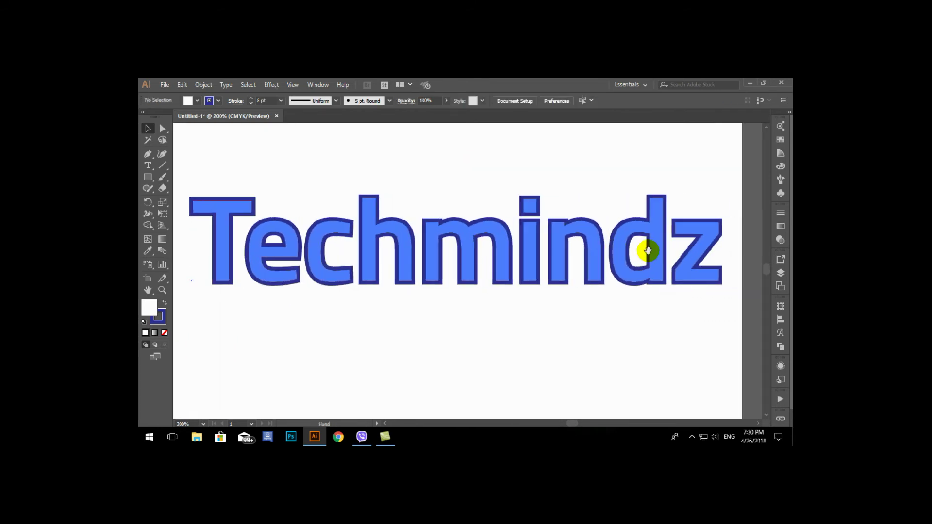
pyautogui.moveTo(646, 250); pyautogui.dragTo(581, 261)
pyautogui.hotkey('ctrl', 'z')
pyautogui.hscroll(-5, 595, 322)
pyautogui.hotkey('ctrl', 'shift', 'z')
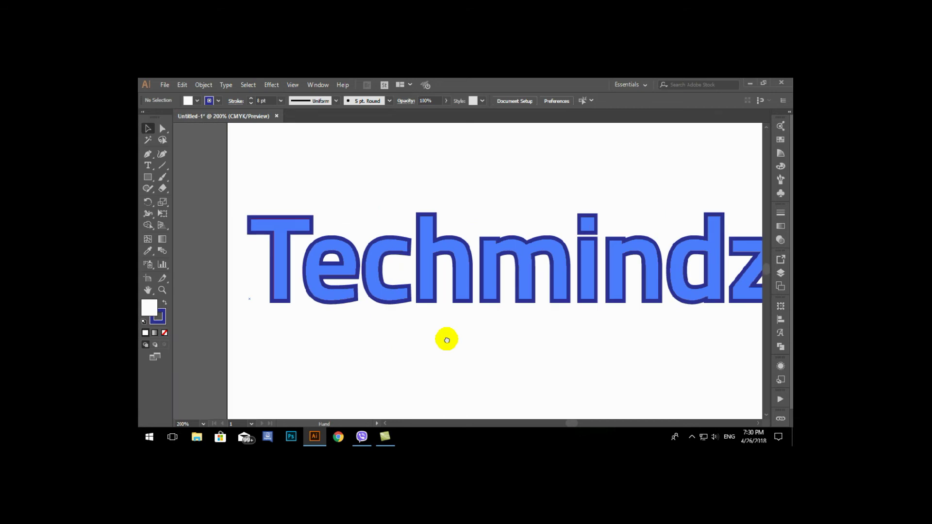
pyautogui.hotkey('ctrl', 'z')
pyautogui.hscroll(1, 616, 366)
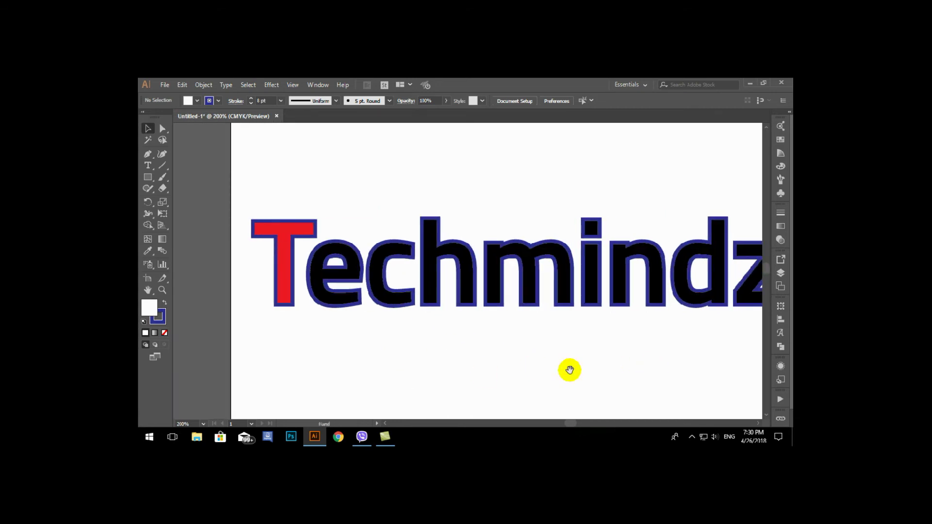
pyautogui.hscroll(3, 514, 377)
pyautogui.hscroll(-4, 514, 377)
pyautogui.hotkey('ctrl', 'shift', 'z')
pyautogui.scroll(3, 250, 285)
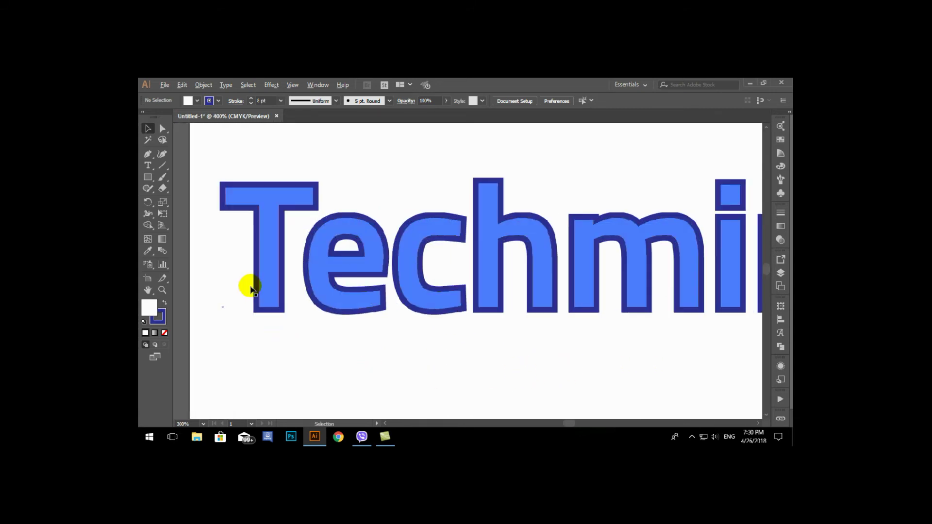
pyautogui.hscroll(-1, 311, 337)
pyautogui.hotkey('ctrl', 'z')
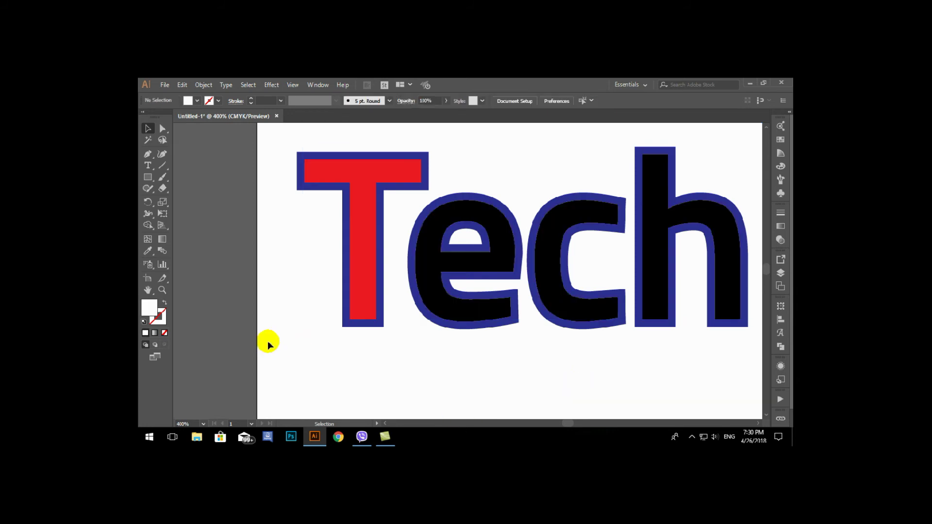
pyautogui.hotkey('ctrl', 'shift', 'z')
pyautogui.hscroll(3, 514, 403)
pyautogui.hotkey('ctrl', 'z')
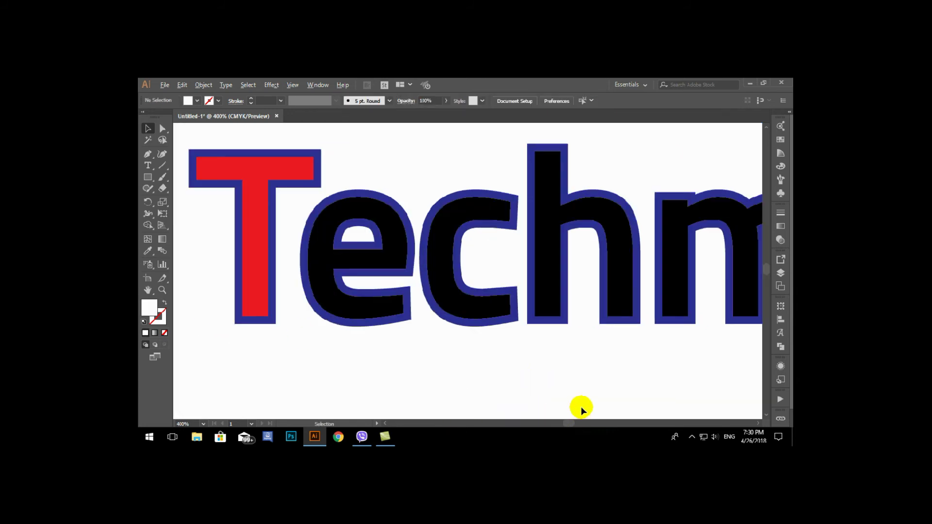
pyautogui.scroll(-1, 580, 408)
# Step: Keep toggling undo/redo, ending on black Techmindz with a red T and no outline
pyautogui.moveTo(601, 411); pyautogui.dragTo(524, 347)
pyautogui.hotkey('ctrl', 'shift', 'z')
pyautogui.hotkey('ctrl', 'z')
pyautogui.click(566, 410)
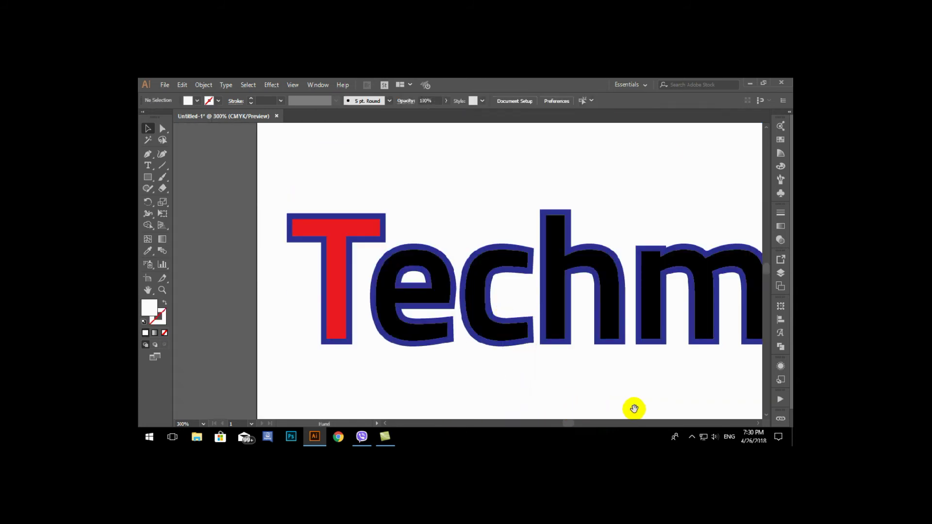
pyautogui.moveTo(634, 410); pyautogui.dragTo(514, 403)
pyautogui.hscroll(1, 514, 403)
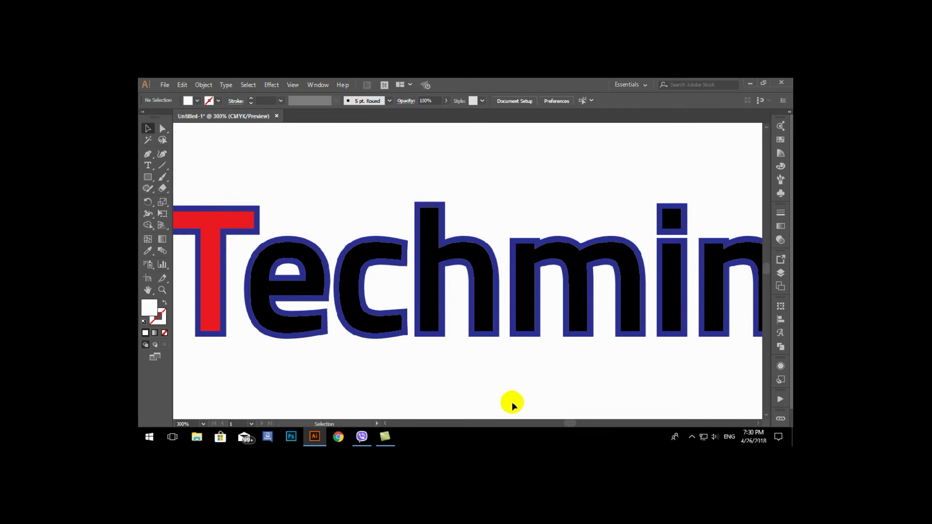
pyautogui.scroll(-1, 511, 402)
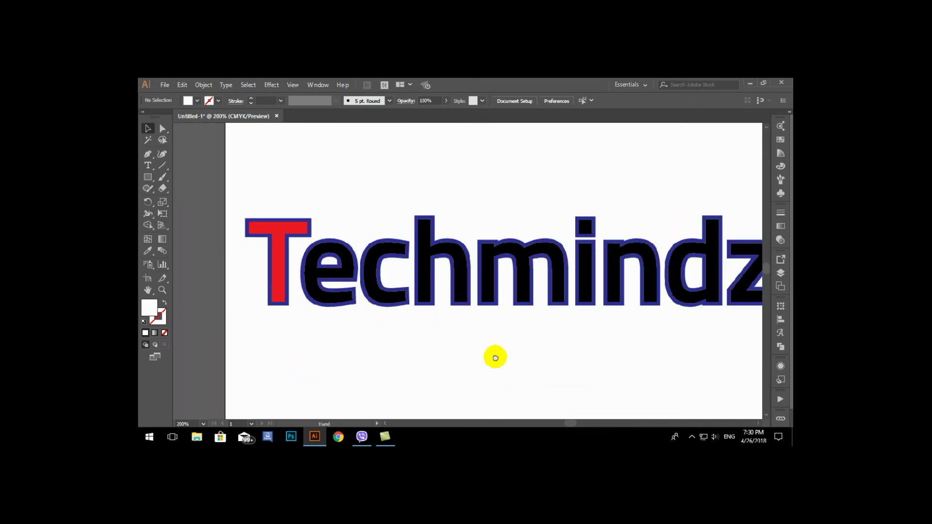
pyautogui.scroll(-1, 490, 356)
pyautogui.hscroll(1, 490, 356)
pyautogui.hotkey('ctrl', 'shift', 'z')
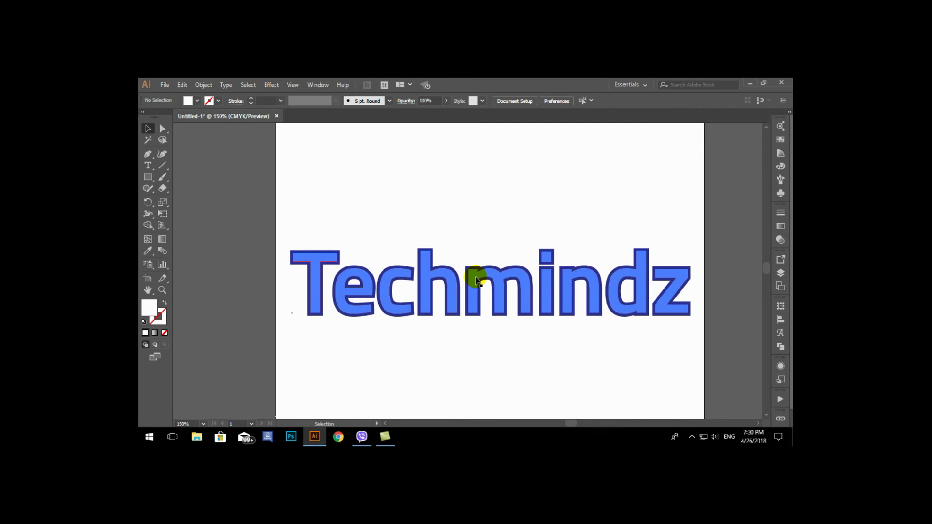
pyautogui.click(539, 302)
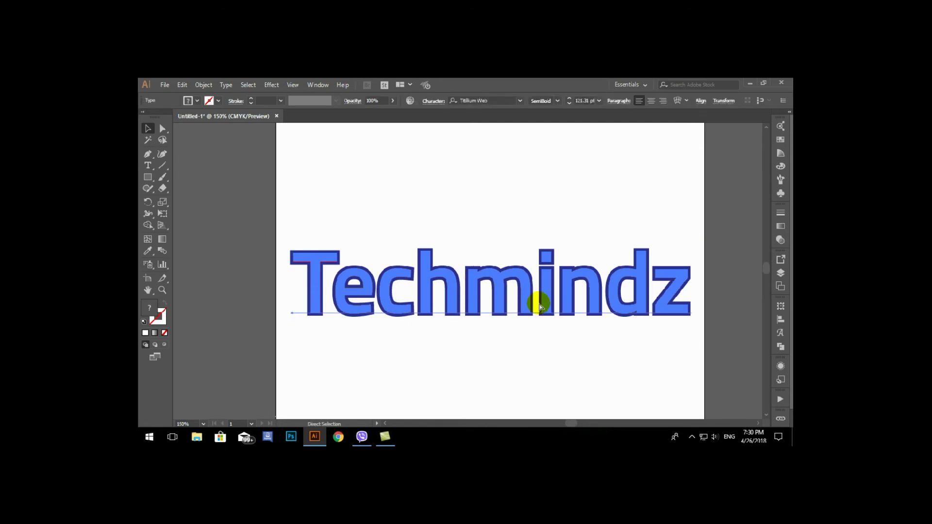
pyautogui.hotkey('ctrl', 'z')
pyautogui.hotkey('ctrl', 'z')
pyautogui.hotkey('ctrl', 'z')
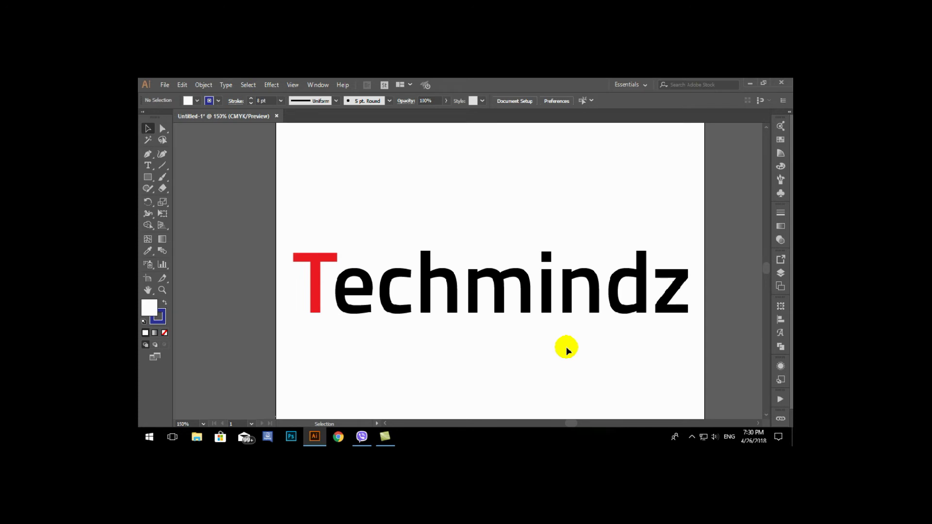
pyautogui.hotkey('ctrl', 'shift', 'z')
pyautogui.hotkey('ctrl', 'shift', 'z')
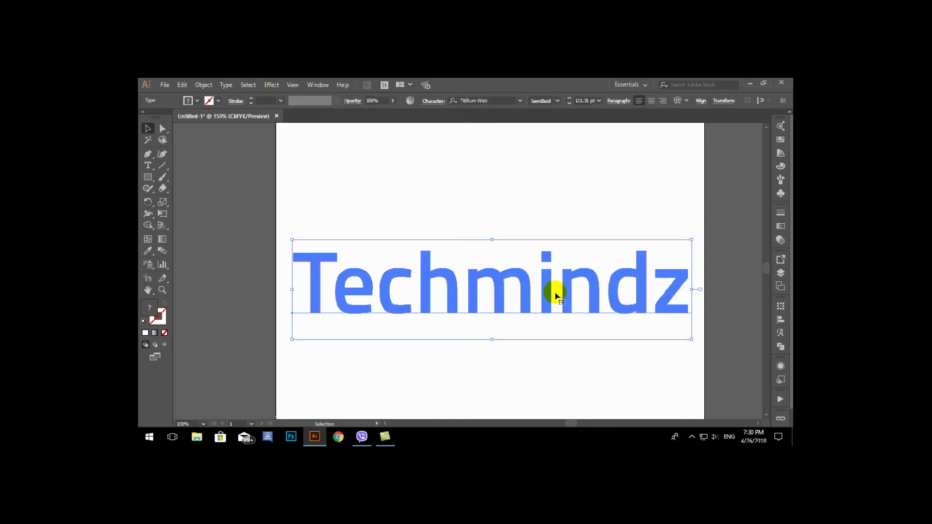
pyautogui.hotkey('ctrl', 'z')
pyautogui.click(607, 353)
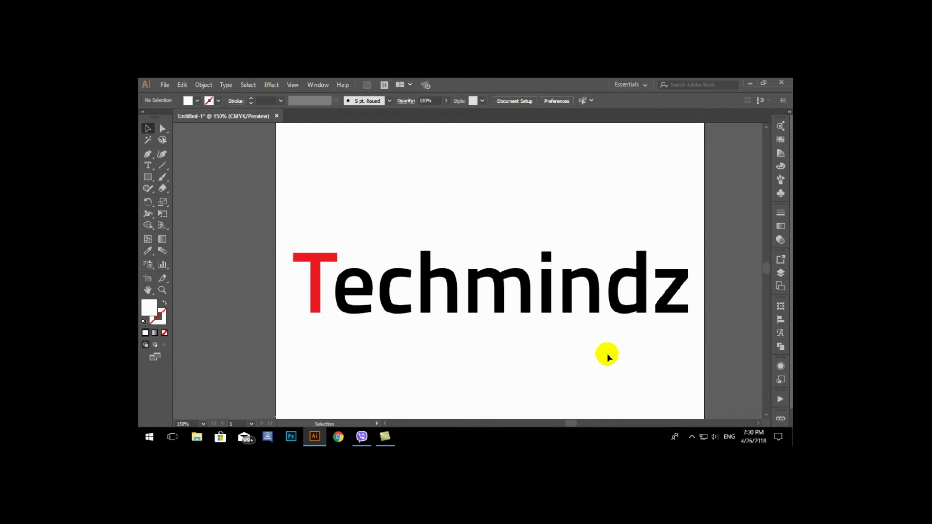
pyautogui.hotkey('ctrl', 'shift', 'z')
pyautogui.hotkey('ctrl', 'shift', 'z')
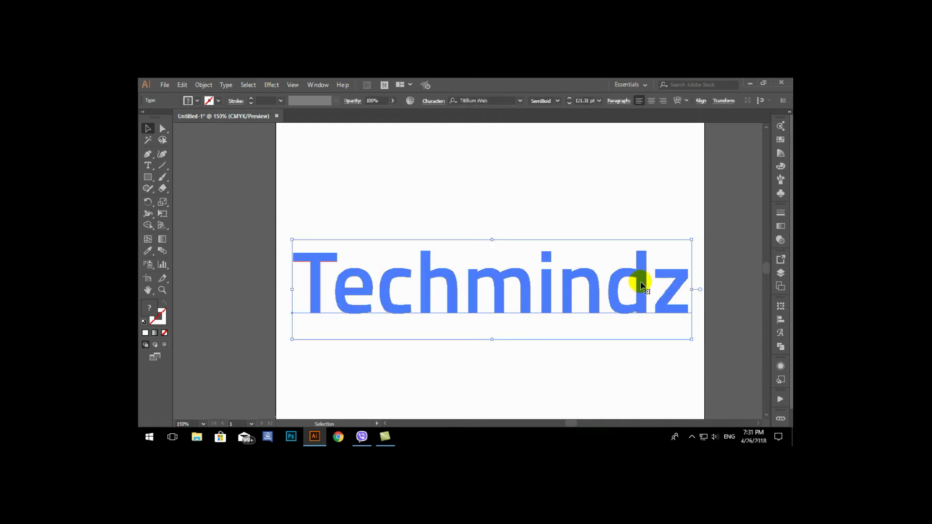
pyautogui.hotkey('ctrl', 'z')
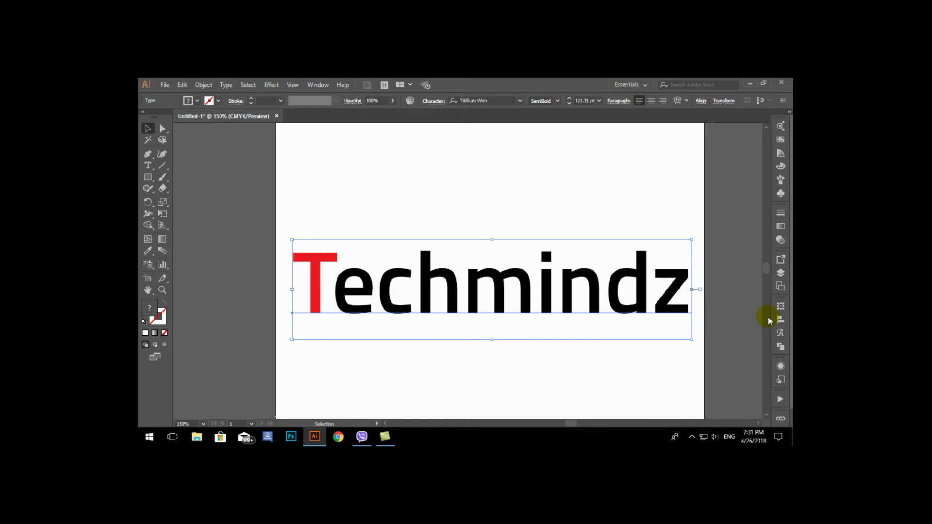
# Step: Deselect the text, bring the whole artboard back into view and dismiss the path-cutting warning
pyautogui.click(655, 384)
pyautogui.scroll(-1, 655, 382)
pyautogui.moveTo(655, 381); pyautogui.dragTo(639, 358)
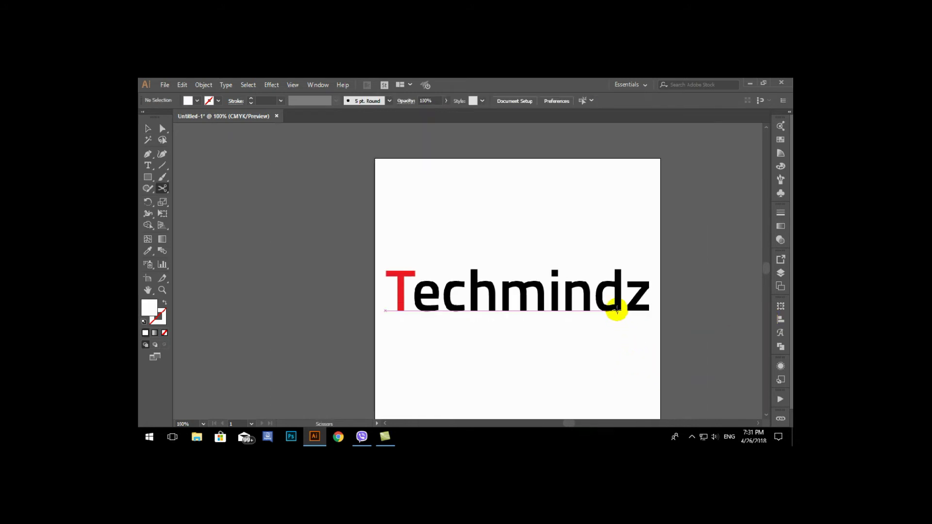
pyautogui.click(607, 307)
pyautogui.press('Return')
# Step: Select the Techmindz text object with the Selection tool and bring up the Window menu
pyautogui.click(147, 128)
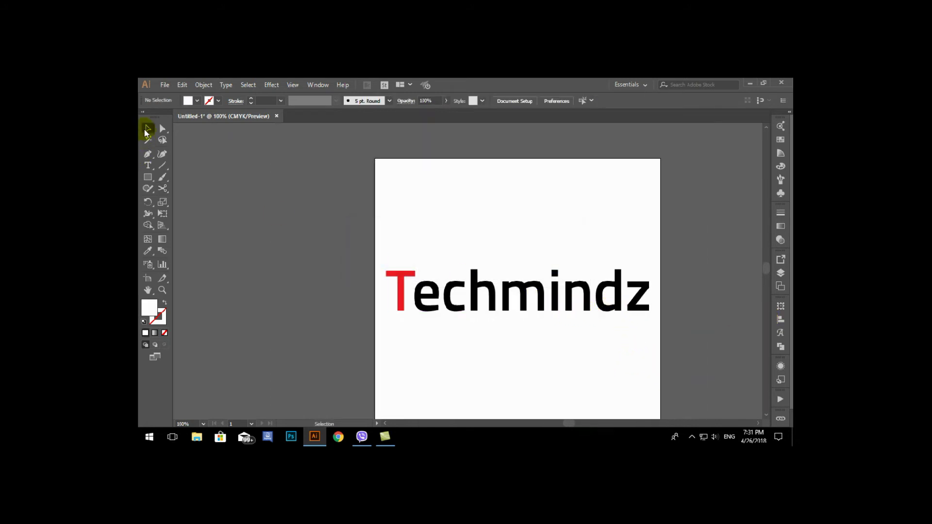
pyautogui.click(541, 301)
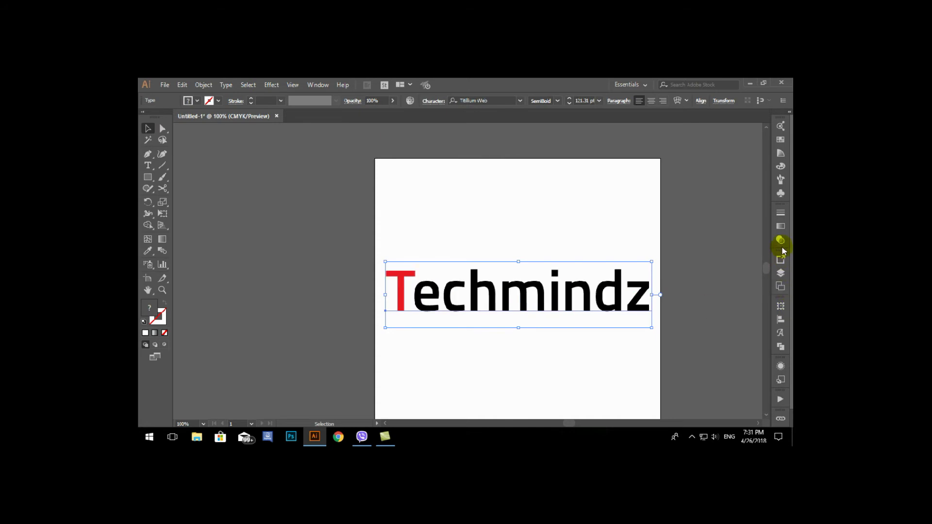
pyautogui.click(268, 87)
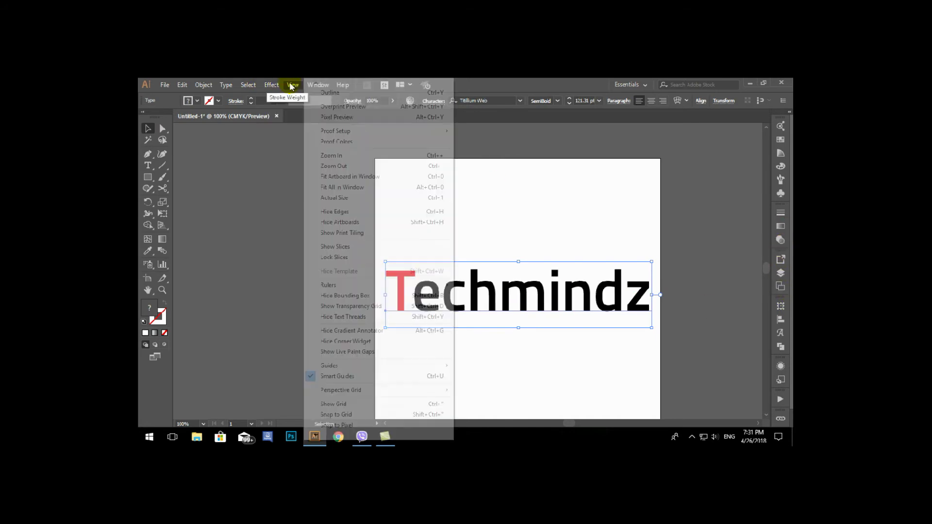
pyautogui.click(291, 85)
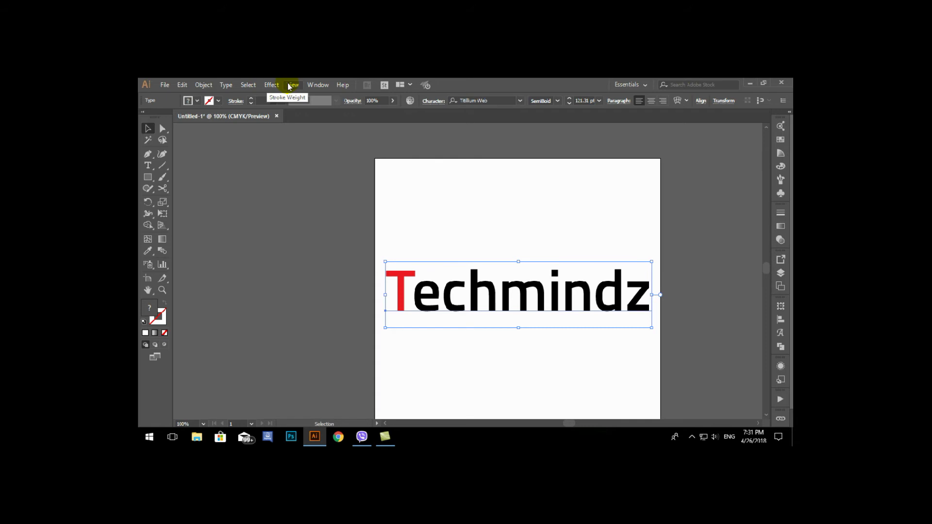
pyautogui.click(316, 86)
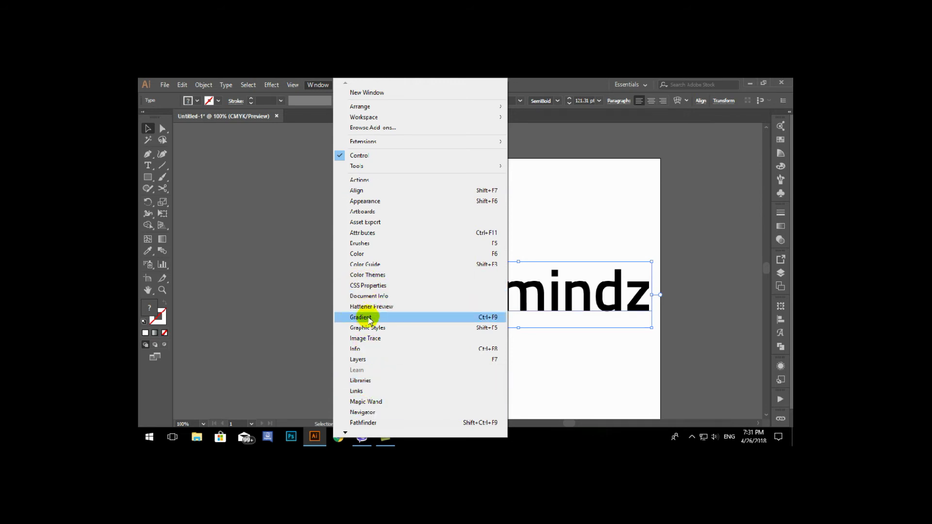
# Step: Show the Gradient panel and apply a linear gradient fill to the Techmindz text
pyautogui.click(577, 231)
pyautogui.click(780, 224)
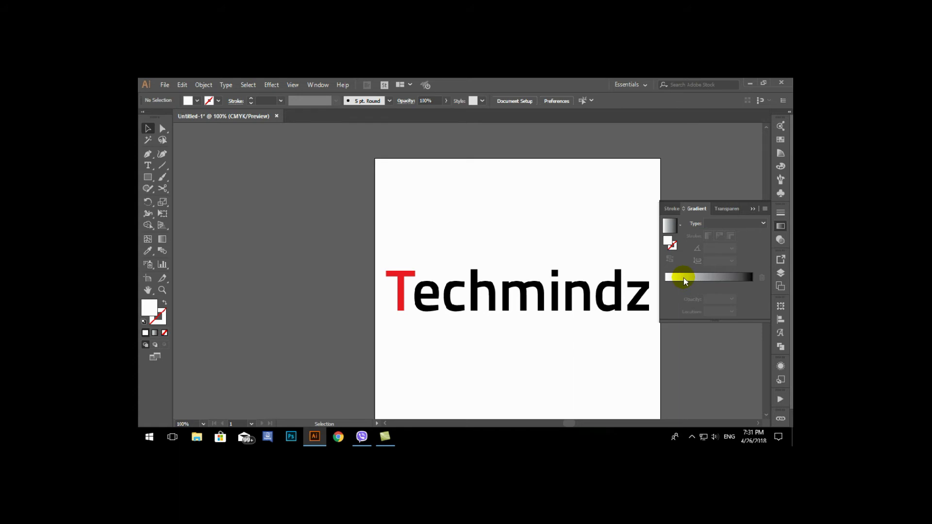
pyautogui.click(631, 296)
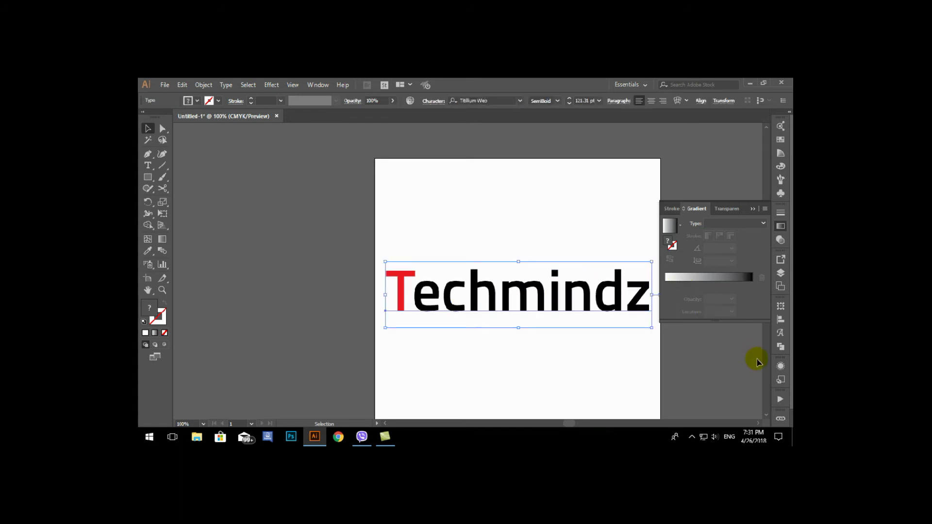
pyautogui.click(707, 280)
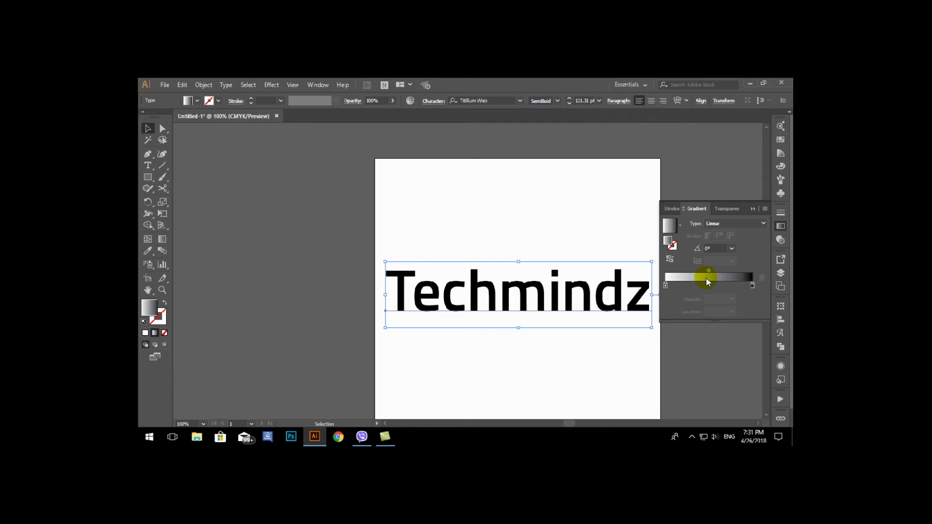
# Step: Turn the black gradient stop red in CMYK (M 100, Y 100, K 0), then reselect Techmindz
pyautogui.doubleClick(752, 285)
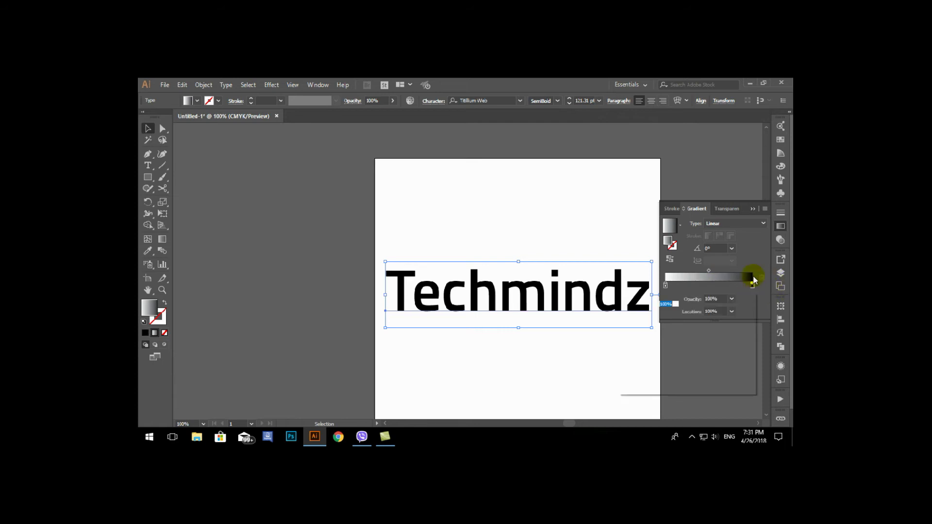
pyautogui.click(750, 295)
pyautogui.click(700, 330)
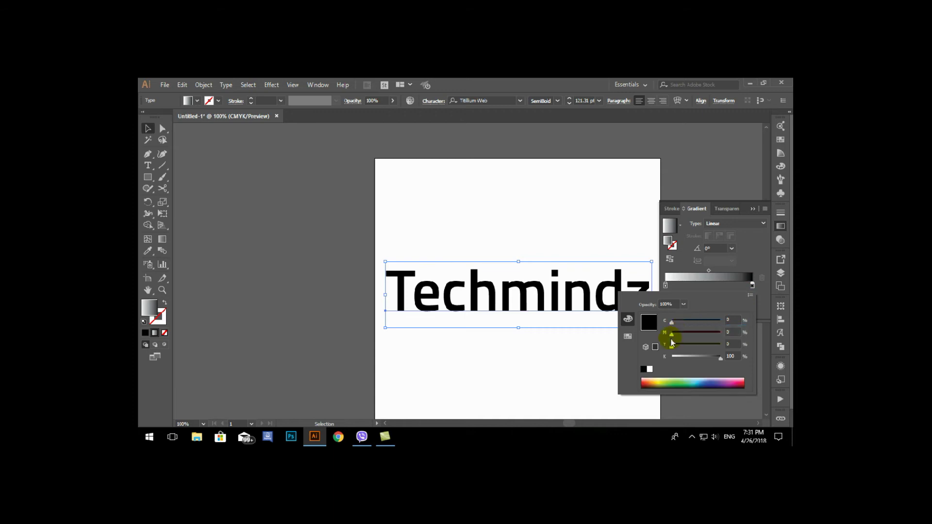
pyautogui.moveTo(671, 335); pyautogui.dragTo(755, 352)
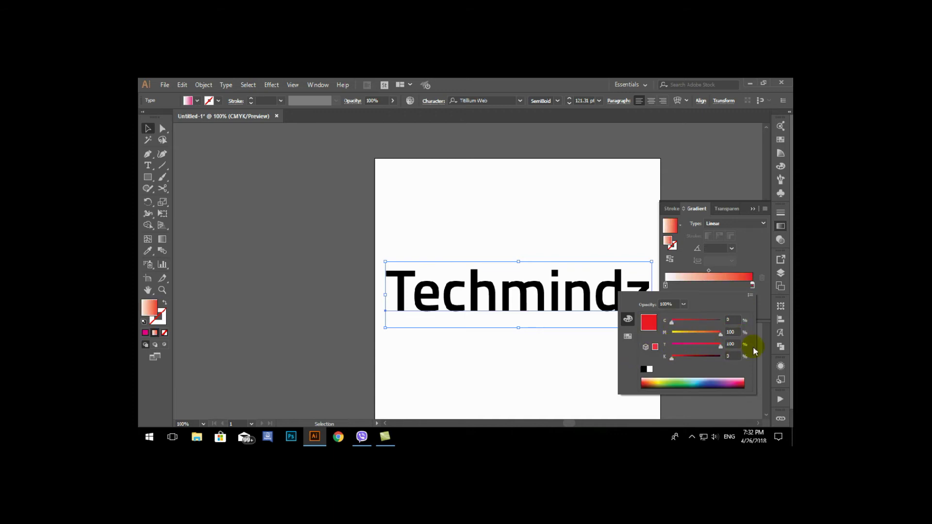
pyautogui.click(604, 313)
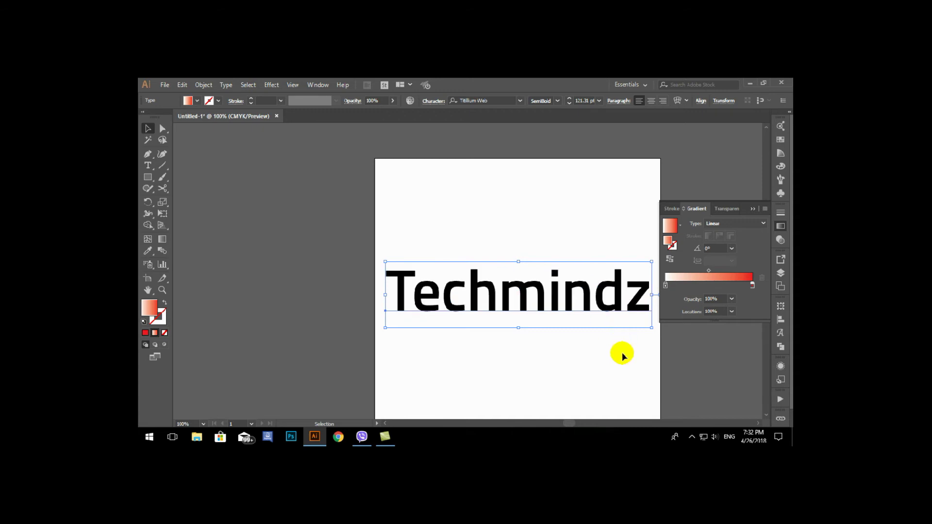
pyautogui.click(622, 353)
pyautogui.click(616, 297)
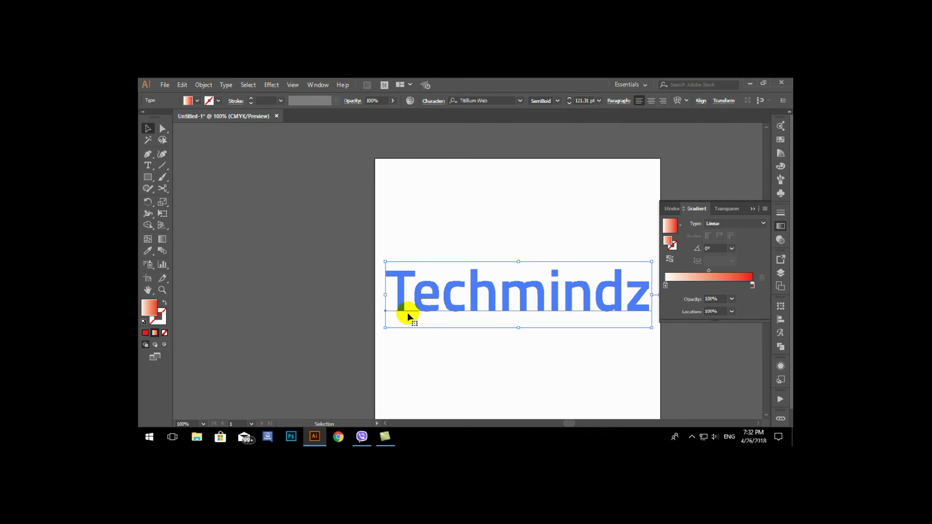
pyautogui.doubleClick(417, 297)
pyautogui.moveTo(412, 295); pyautogui.dragTo(440, 295)
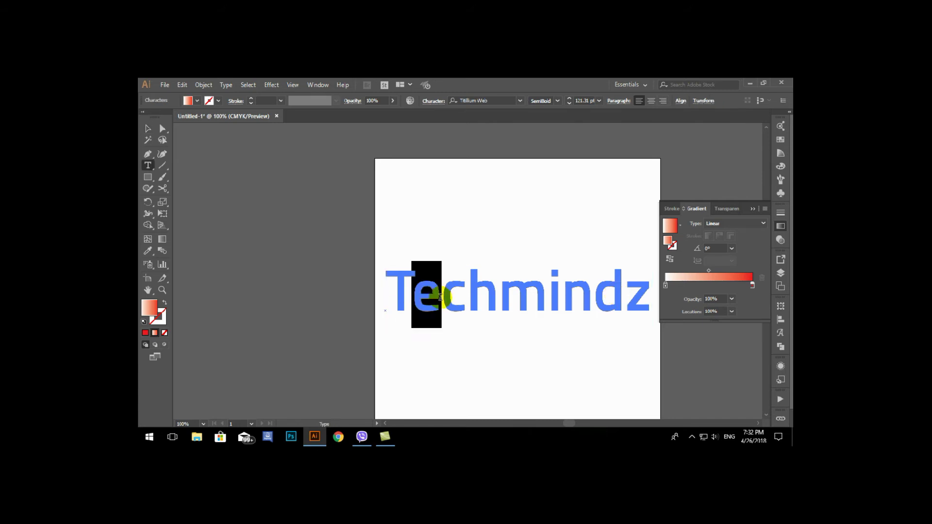
pyautogui.write('A')
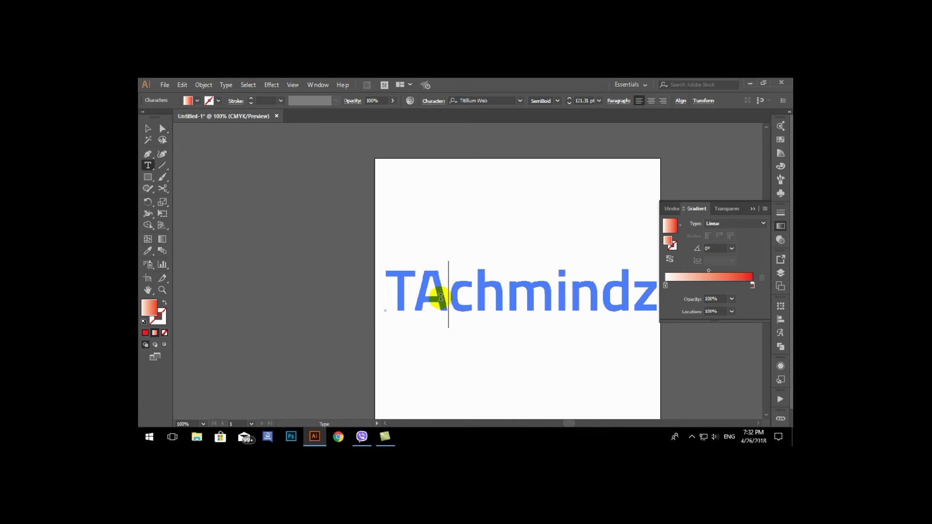
pyautogui.hotkey('ctrl', 'z')
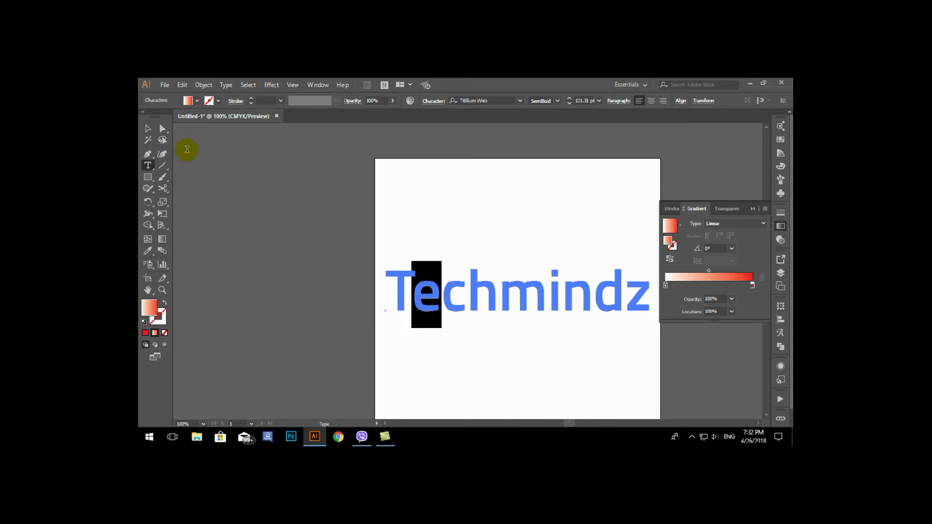
pyautogui.click(148, 131)
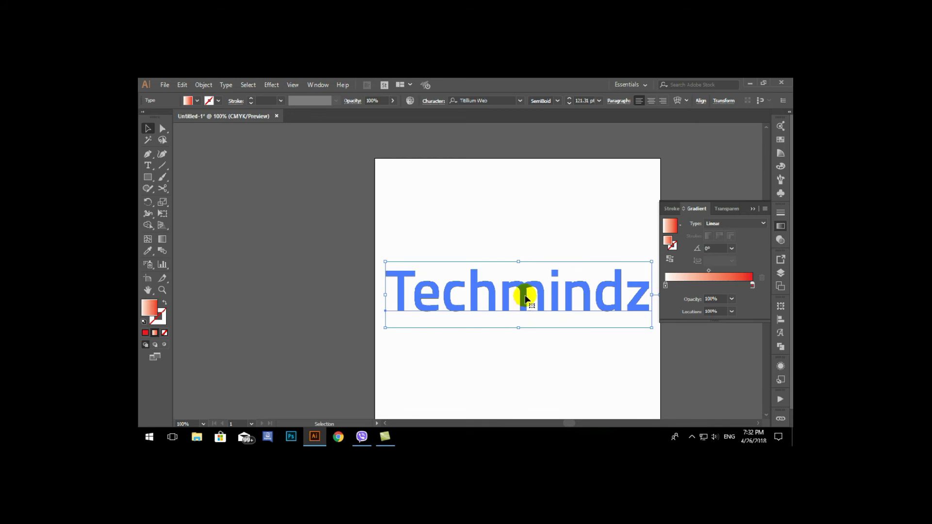
pyautogui.click(209, 87)
pyautogui.click(212, 86)
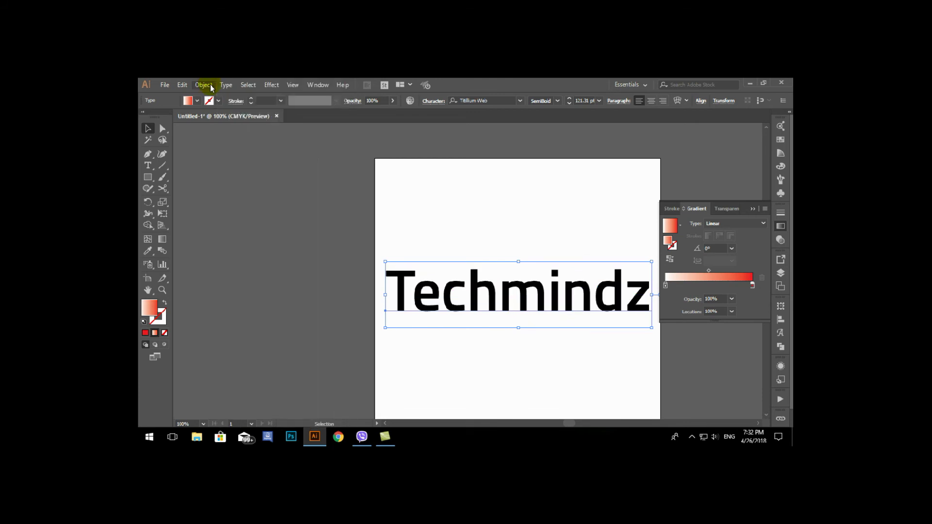
# Step: Select all text objects and move the right gradient stop in to 77% Location
pyautogui.click(224, 87)
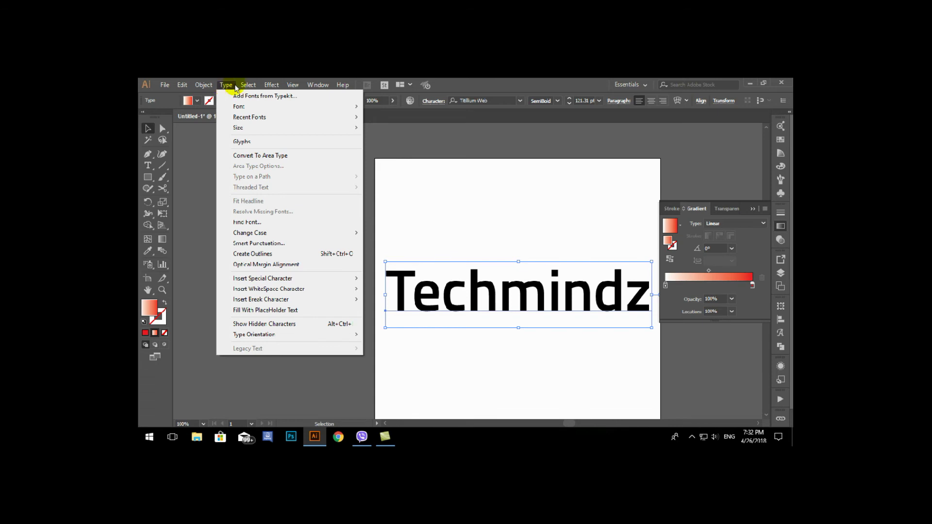
pyautogui.moveTo(248, 86)
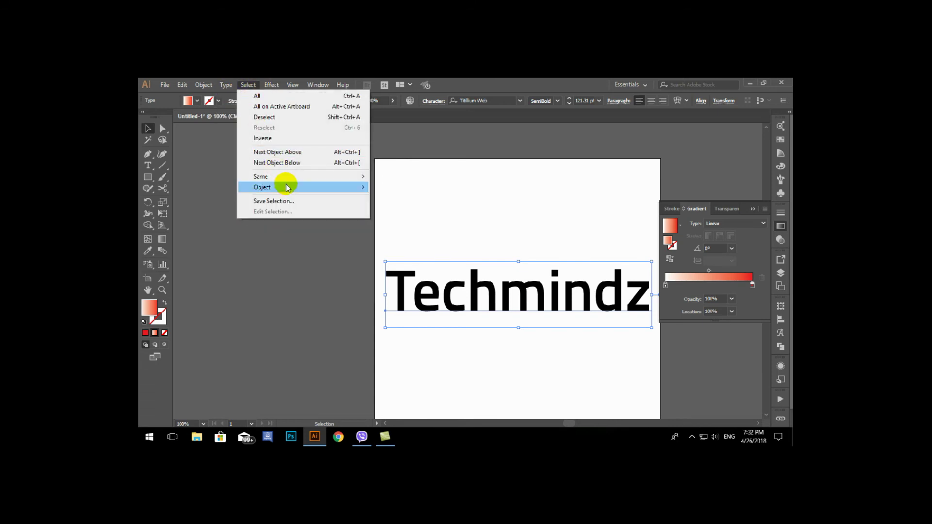
pyautogui.moveTo(286, 187)
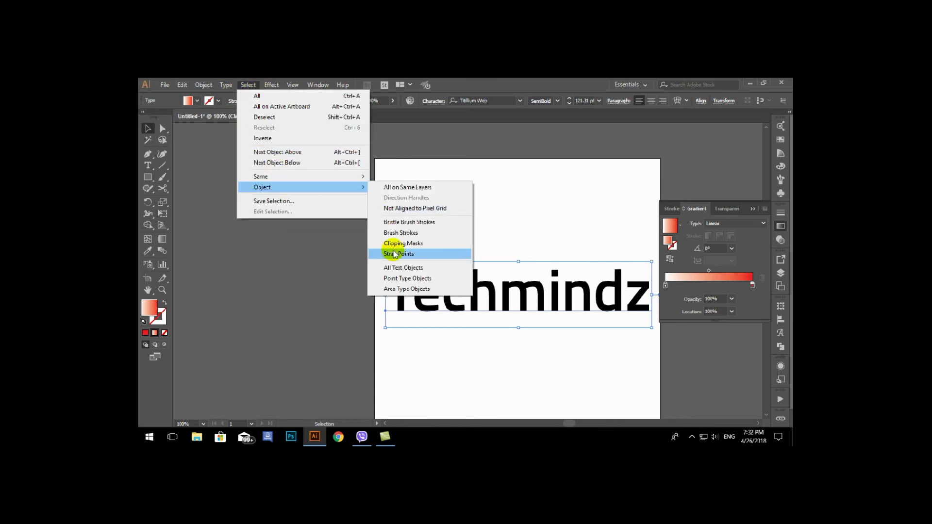
pyautogui.click(395, 270)
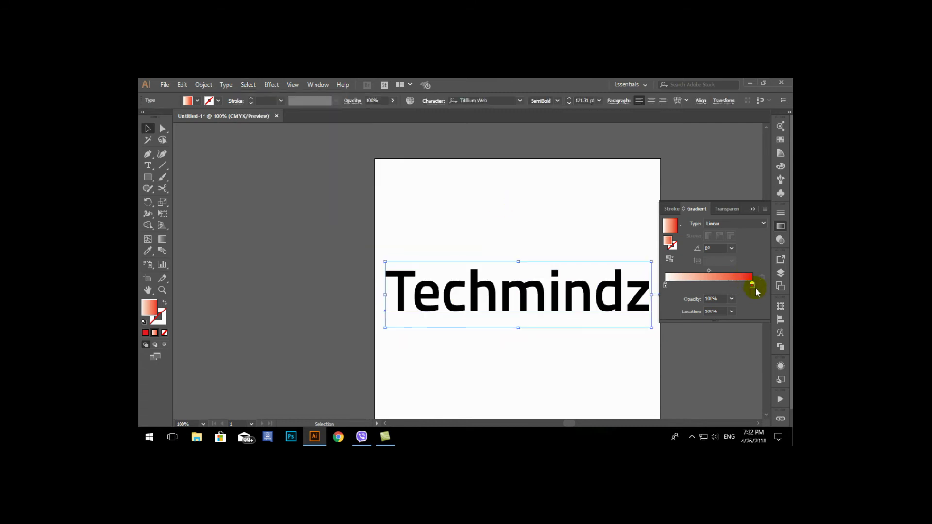
pyautogui.moveTo(753, 285)
pyautogui.mouseDown()
pyautogui.moveTo(686, 292)
pyautogui.moveTo(761, 283)
pyautogui.mouseUp()
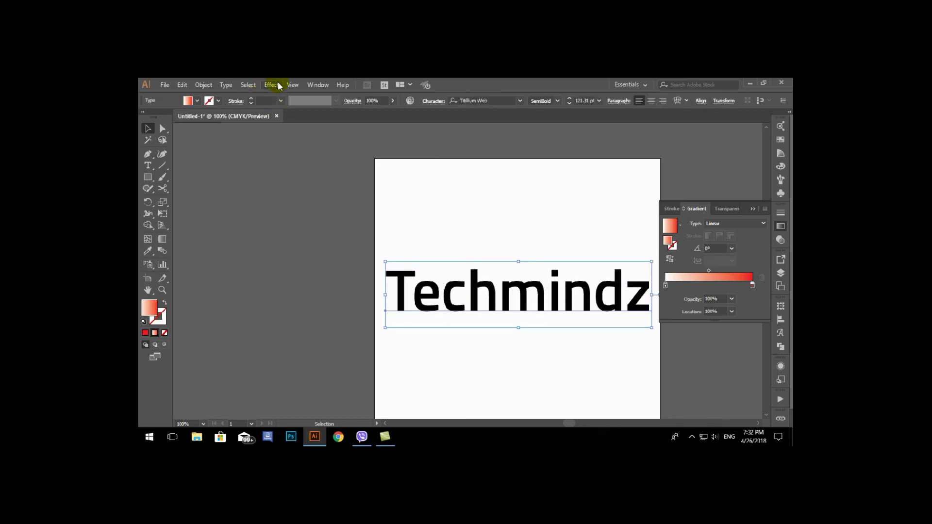
pyautogui.click(225, 87)
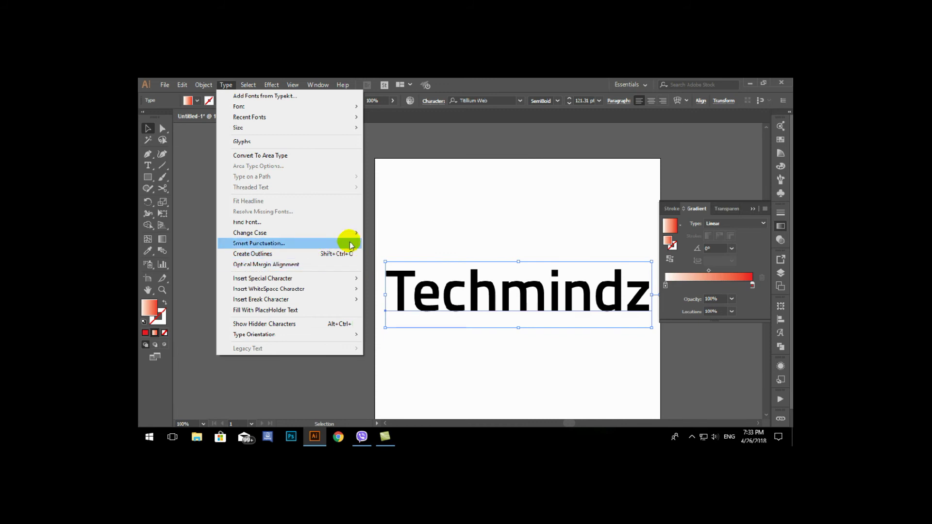
# Step: Select the Techmindz text and convert it to outlines with Ctrl+Shift+O
pyautogui.click(484, 239)
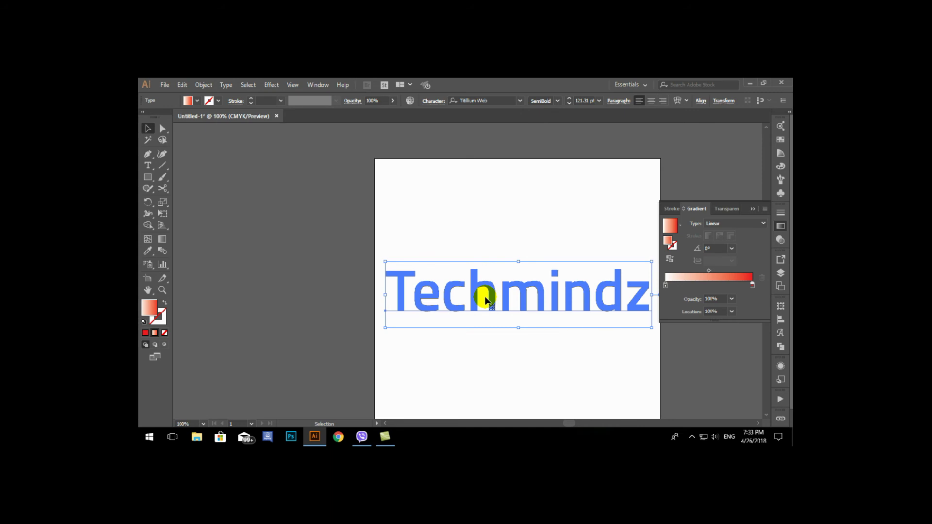
pyautogui.click(485, 300)
pyautogui.press('a')
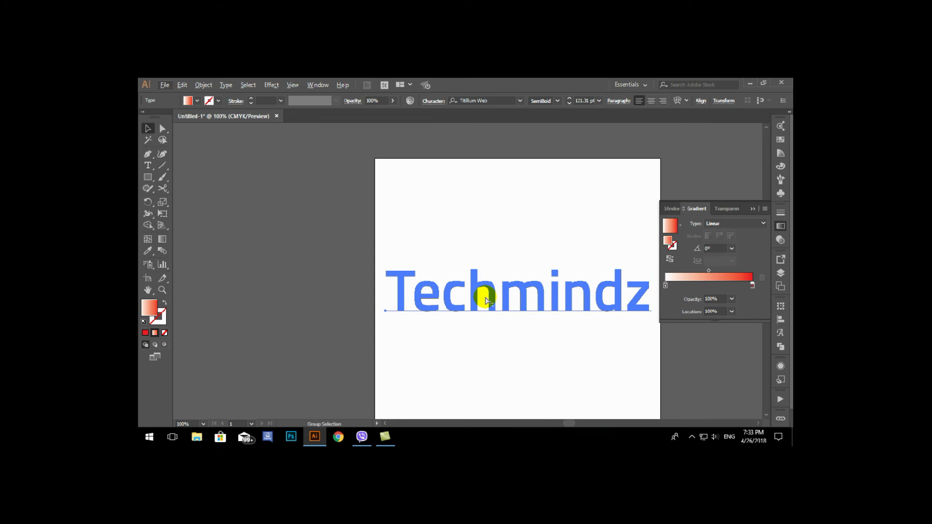
pyautogui.press('alt')
pyautogui.press('ctrl')
pyautogui.hotkey('ctrl', 'shift', 'o')
pyautogui.press('ctrl')
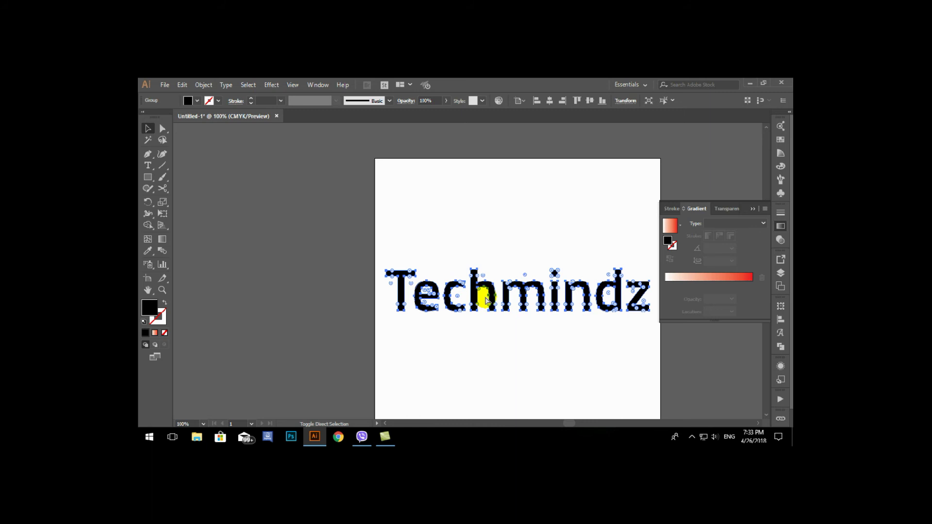
# Step: Apply a linear gradient to the outlined Techmindz and make the right stop purple
pyautogui.click(486, 300)
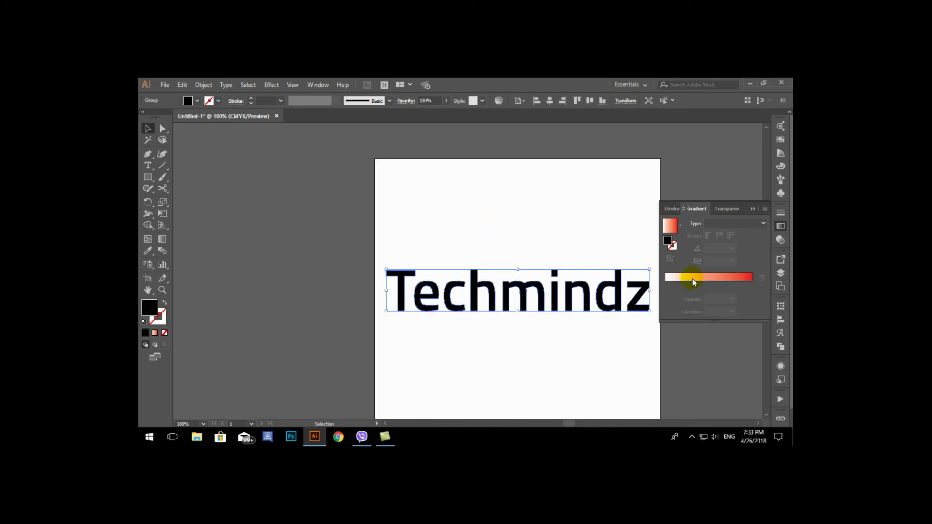
pyautogui.click(741, 279)
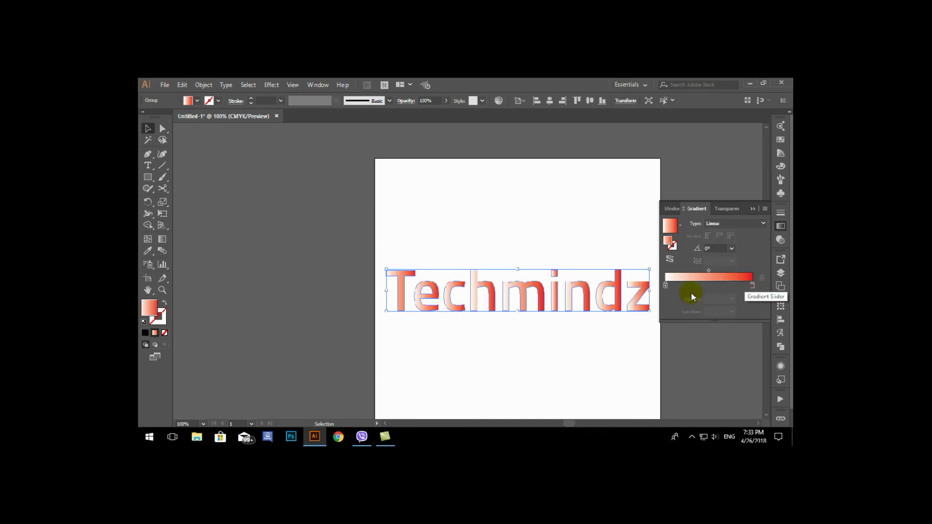
pyautogui.doubleClick(752, 286)
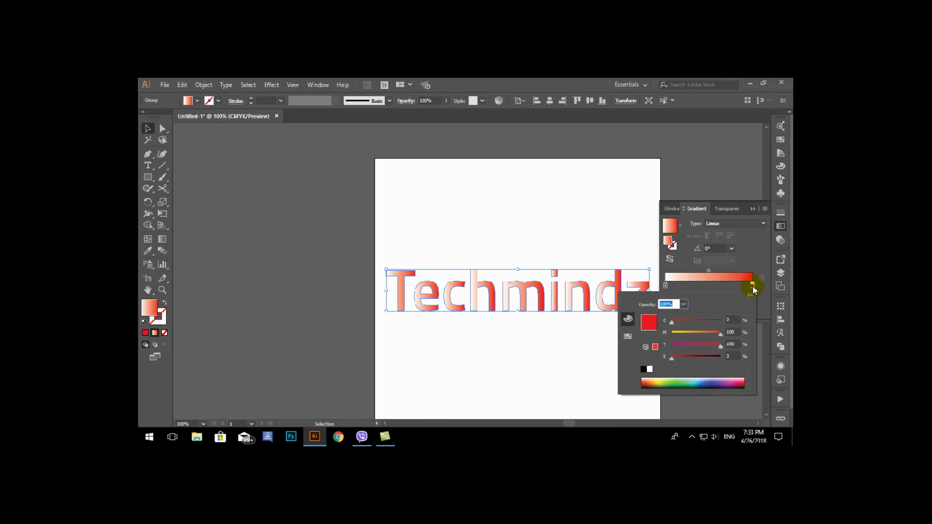
pyautogui.moveTo(717, 352); pyautogui.dragTo(713, 321)
pyautogui.click(665, 286)
pyautogui.click(664, 286)
# Step: Switch the left gradient stop to CMYK and raise magenta to make it pink
pyautogui.doubleClick(665, 287)
pyautogui.click(665, 287)
pyautogui.doubleClick(666, 287)
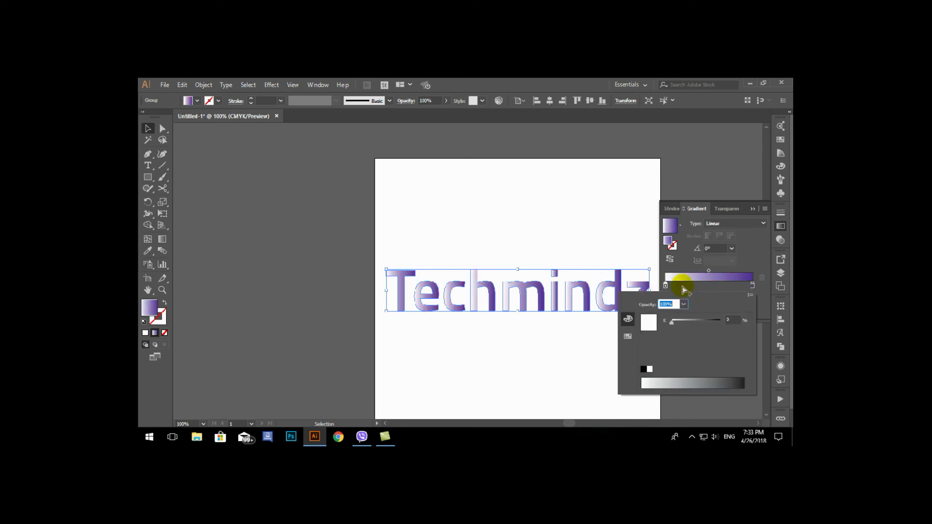
pyautogui.click(750, 294)
pyautogui.click(696, 330)
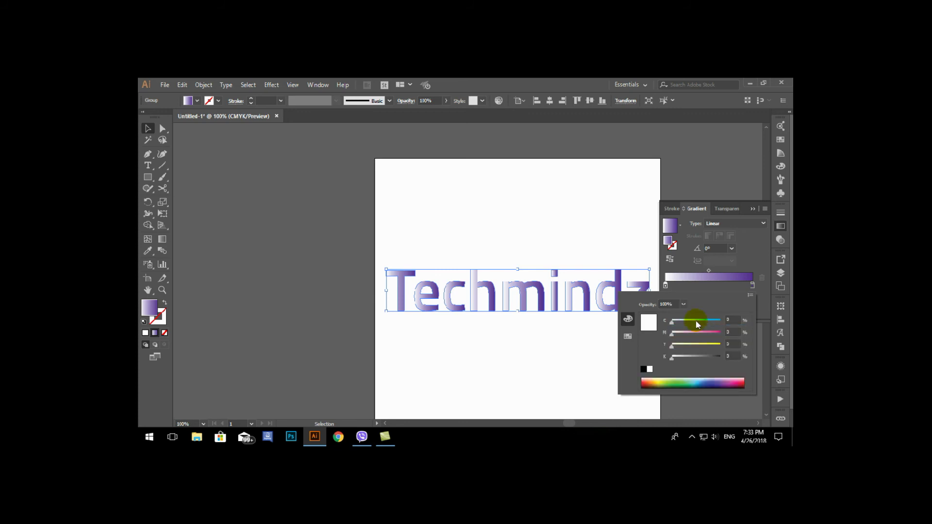
pyautogui.moveTo(673, 334); pyautogui.dragTo(716, 334)
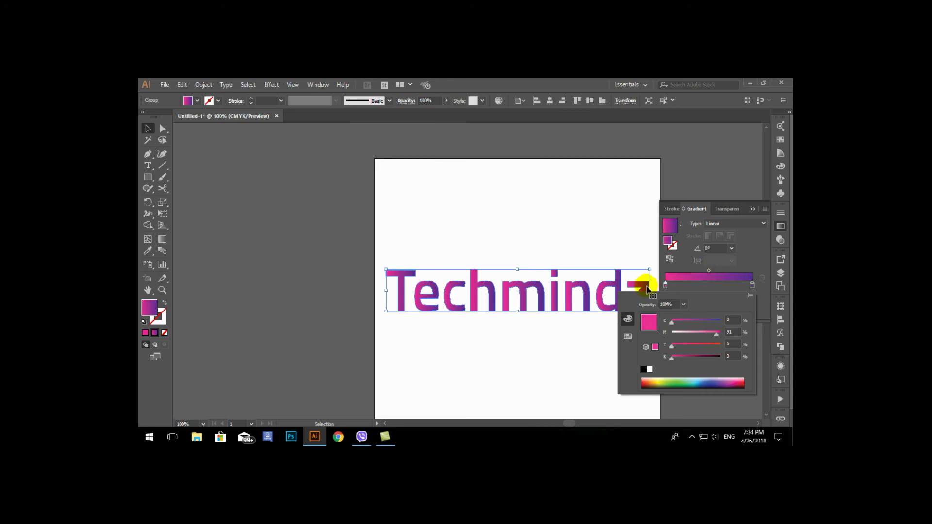
pyautogui.click(711, 255)
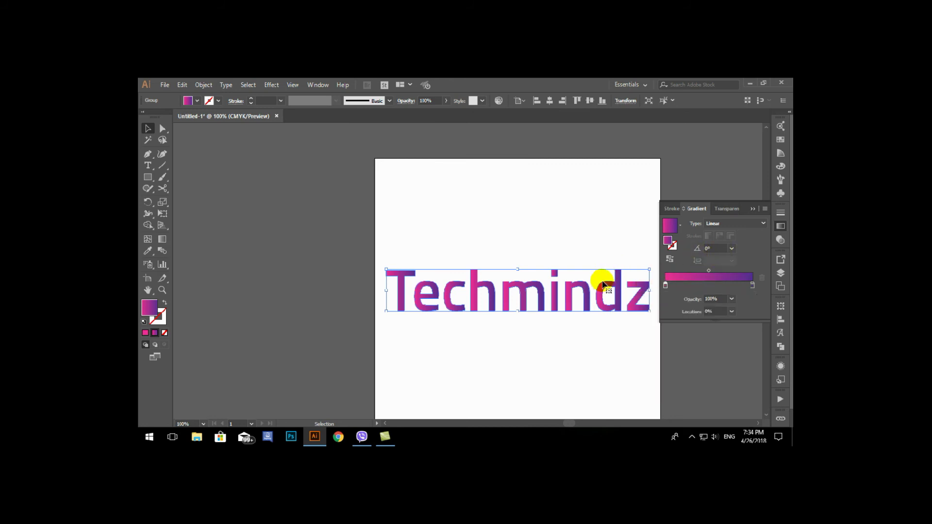
# Step: Set the Techmindz gradient angle to 90° and reverse it so pink sits on top
pyautogui.hscroll(2, 601, 296)
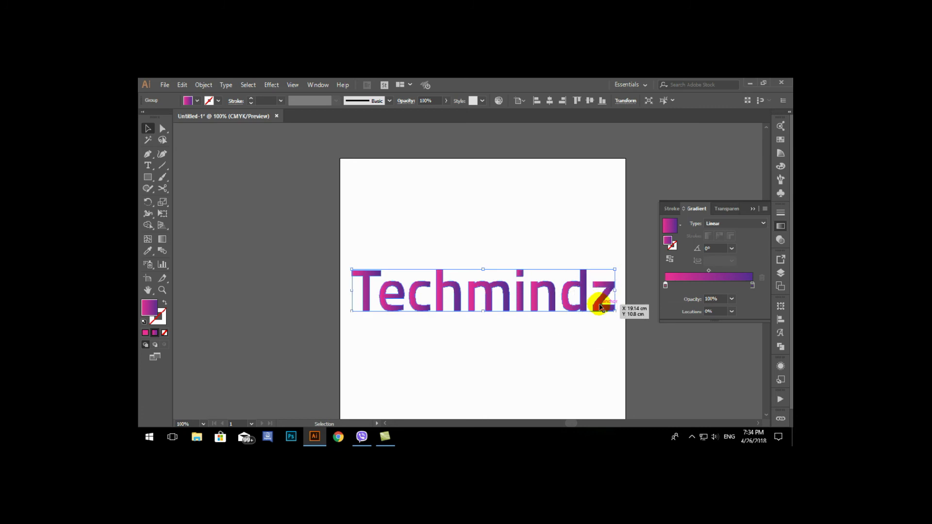
pyautogui.click(714, 248)
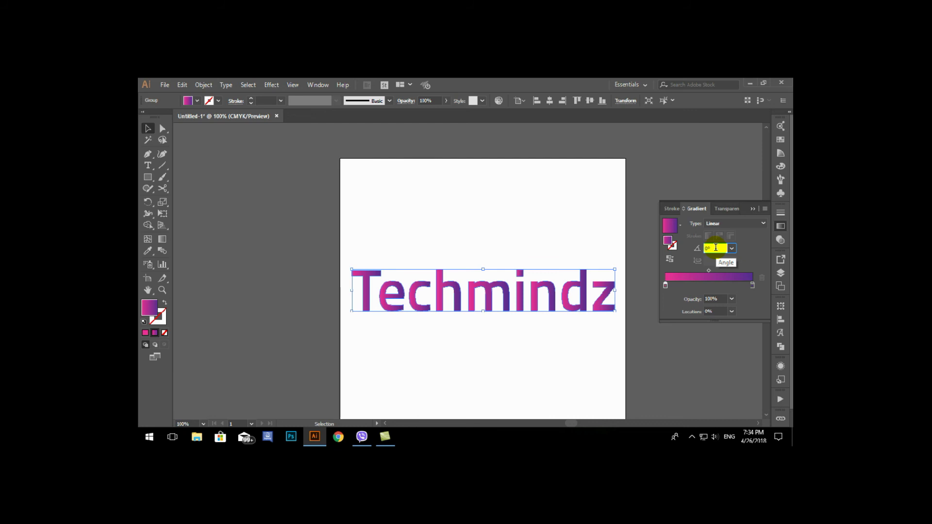
pyautogui.write('-11')
pyautogui.press('Return')
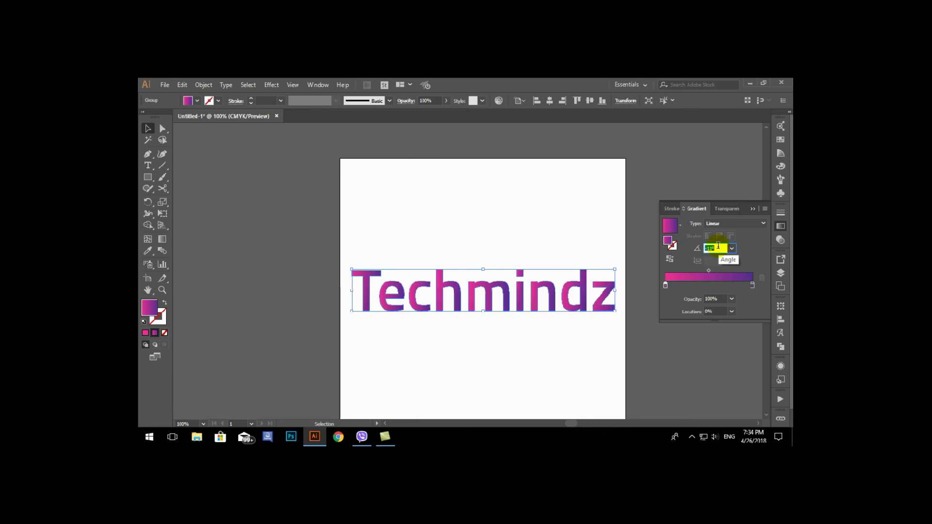
pyautogui.scroll(5, 718, 246)
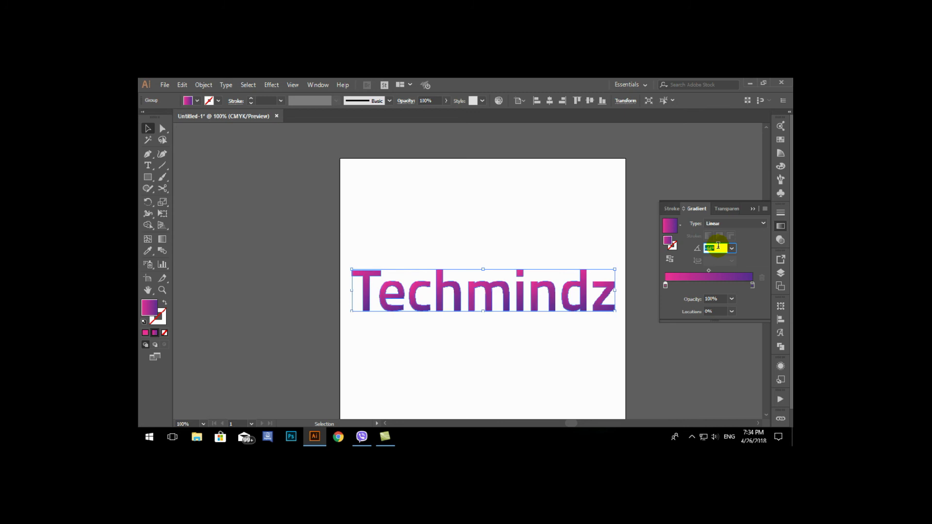
pyautogui.write('90')
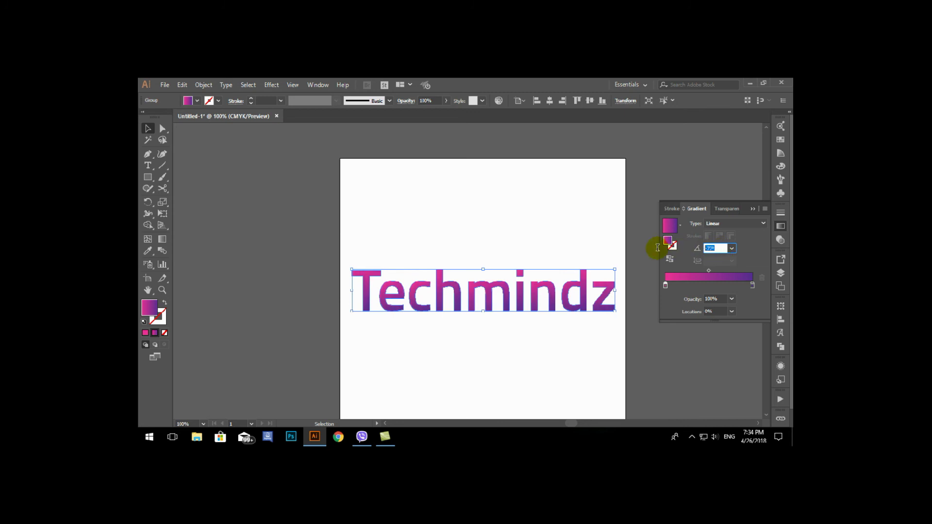
pyautogui.press('Return')
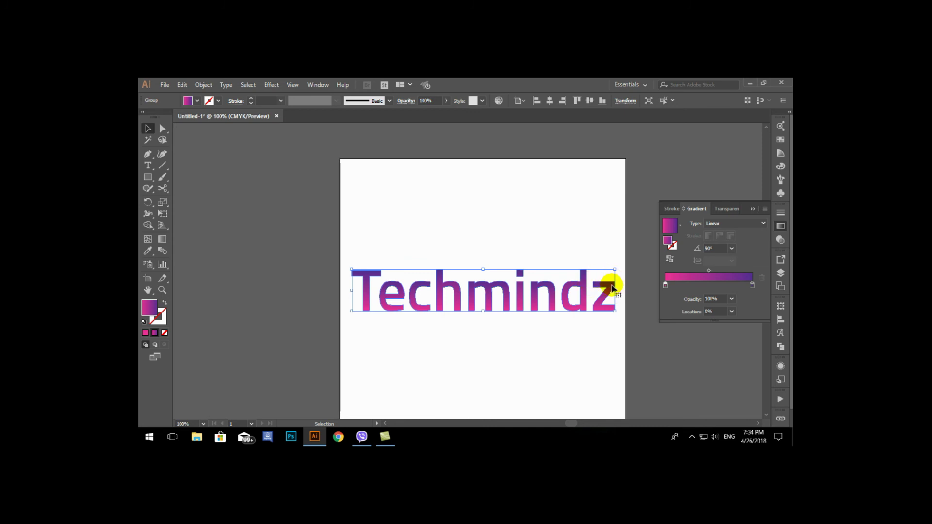
pyautogui.click(670, 260)
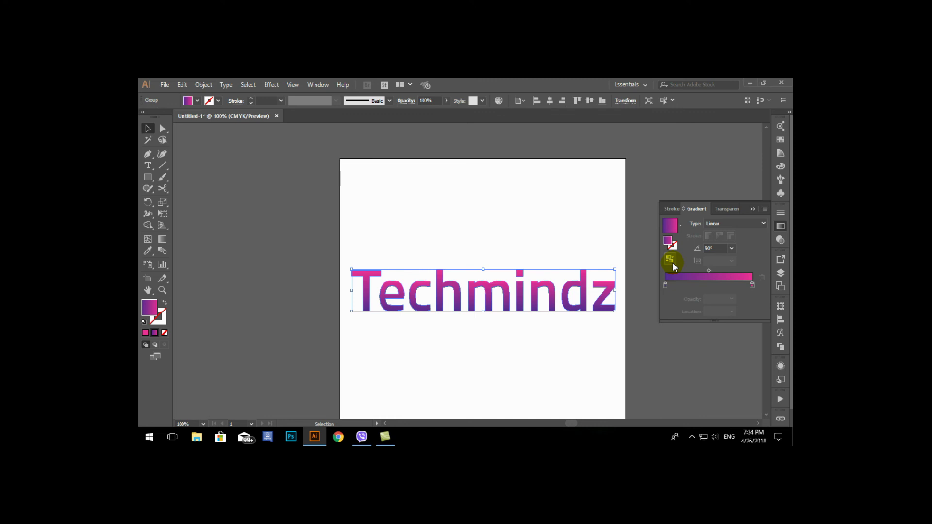
# Step: Type 'LK Graphic' under Techmindz, move it lower, and convert it to outlines with Ctrl+Shift+O
pyautogui.click(615, 240)
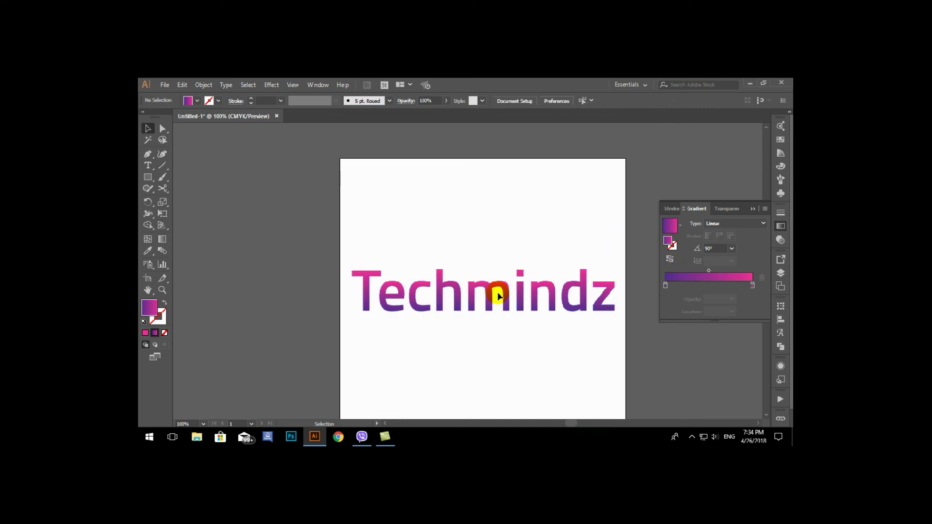
pyautogui.scroll(-3, 492, 275)
pyautogui.click(148, 166)
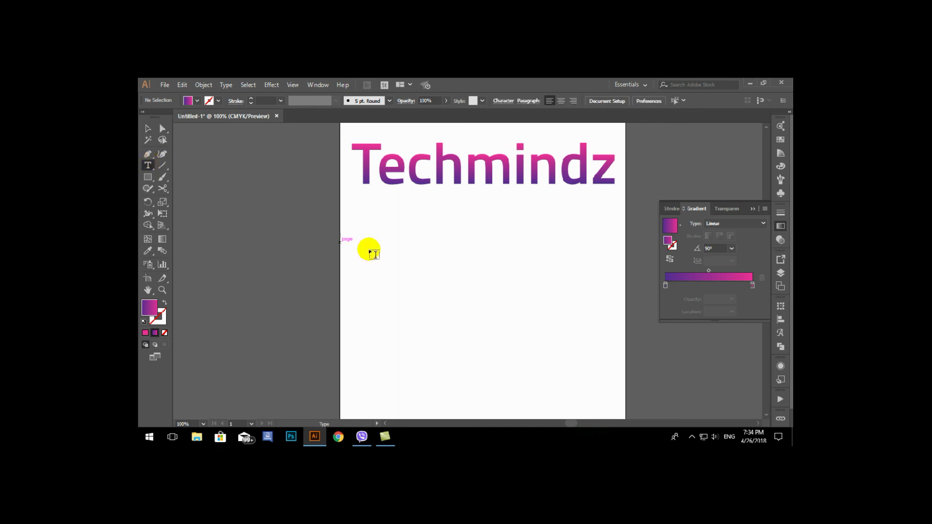
pyautogui.click(373, 253)
pyautogui.write('LK')
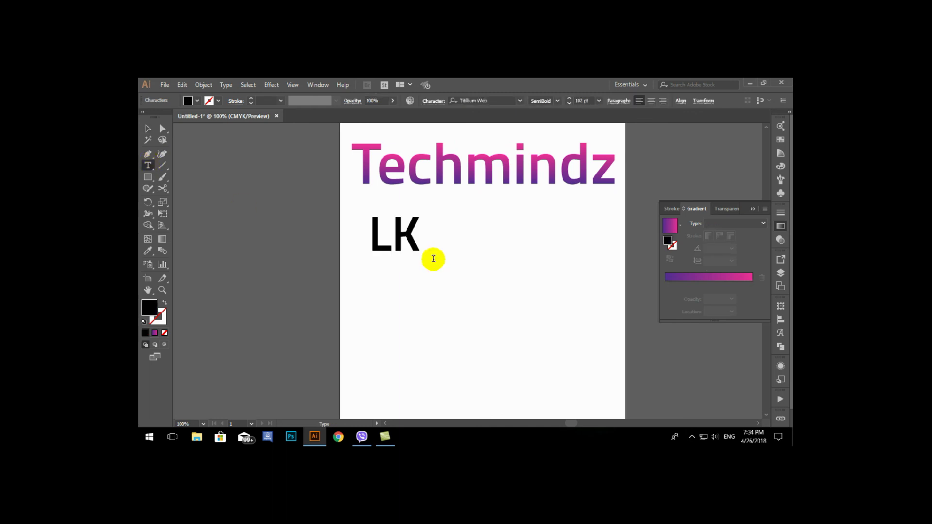
pyautogui.write(' Graphic')
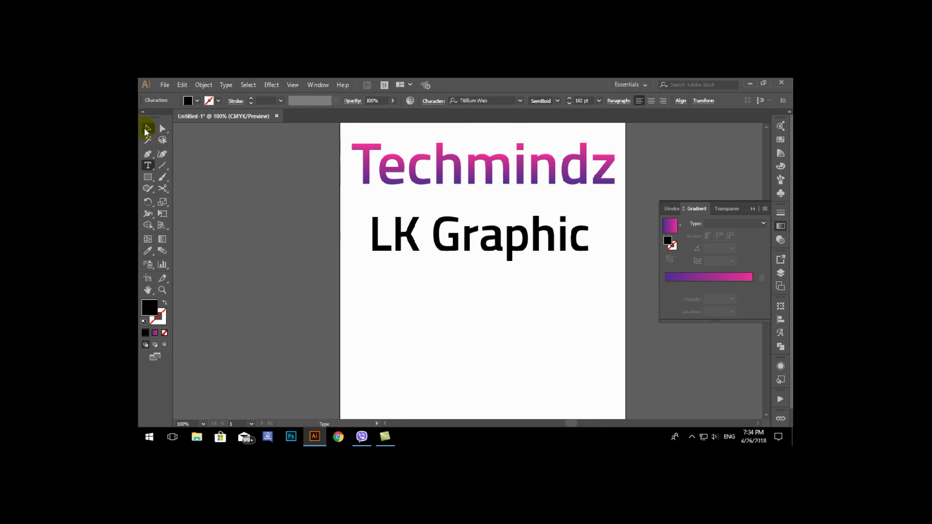
pyautogui.click(147, 130)
pyautogui.moveTo(501, 245); pyautogui.dragTo(515, 272)
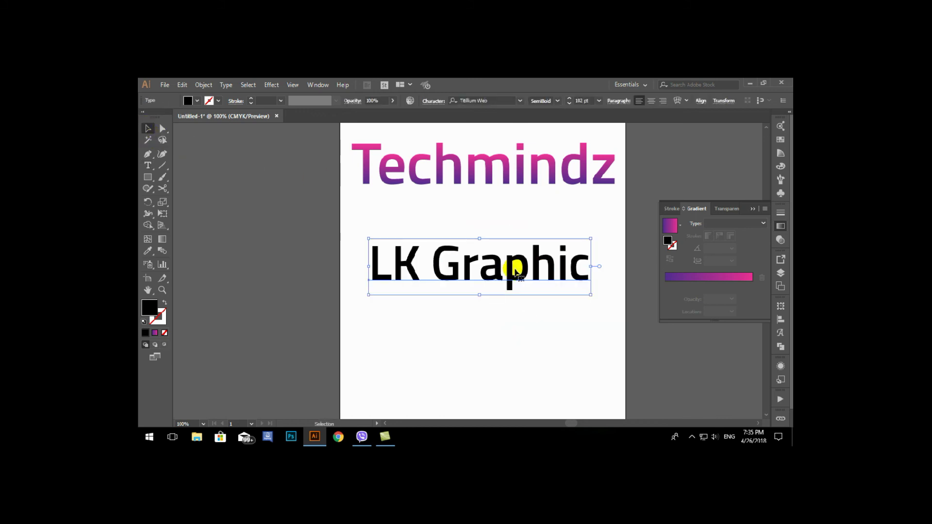
pyautogui.hotkey('ctrl', 'shift', 'o')
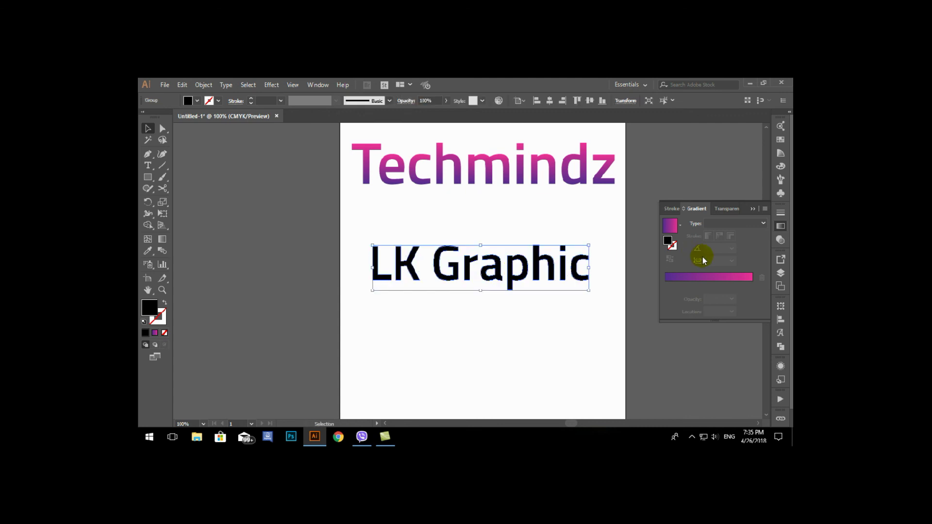
# Step: Give LK Graphic a linear gradient from cyan (left) to blue (right), entering angle 75
pyautogui.click(696, 275)
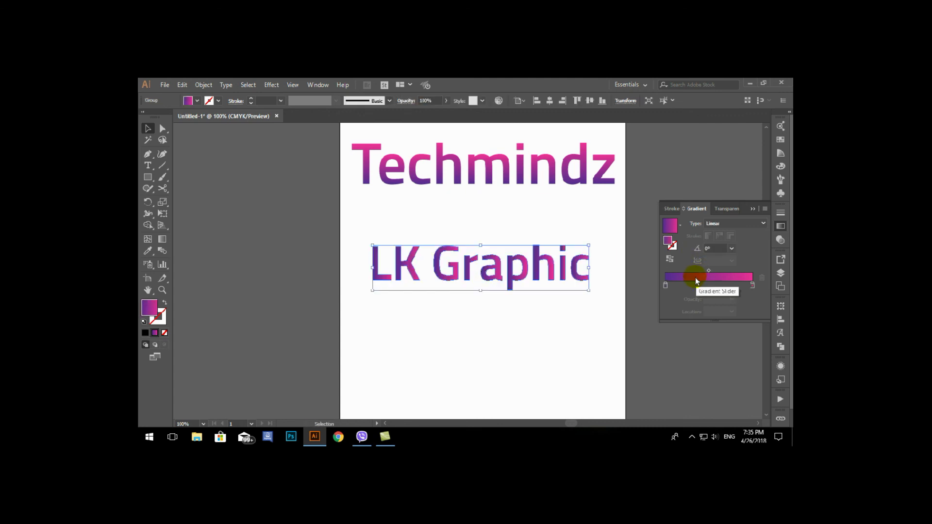
pyautogui.doubleClick(666, 286)
pyautogui.moveTo(712, 331); pyautogui.dragTo(655, 335)
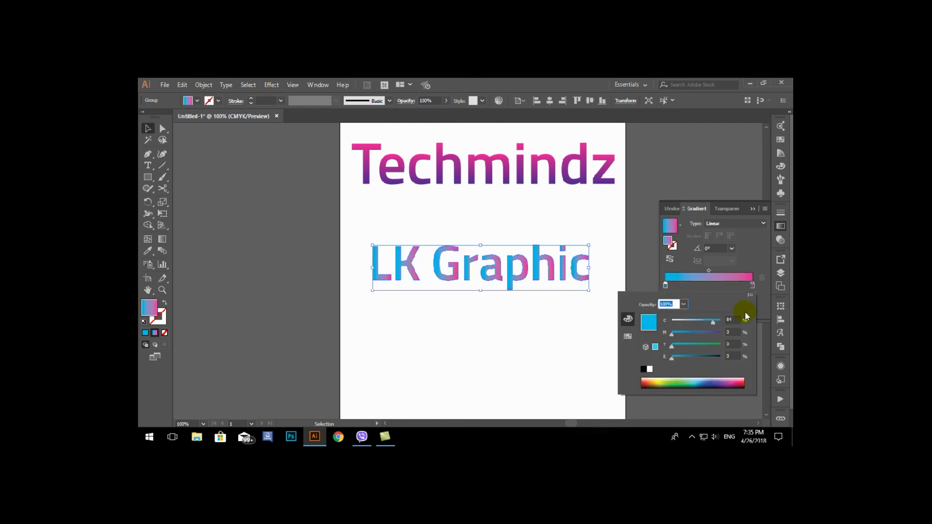
pyautogui.doubleClick(751, 285)
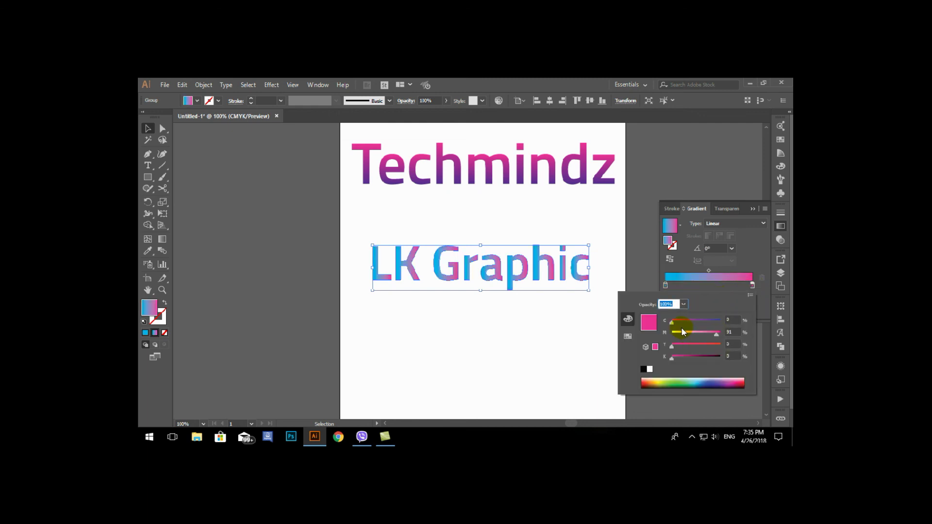
pyautogui.moveTo(671, 322); pyautogui.dragTo(764, 321)
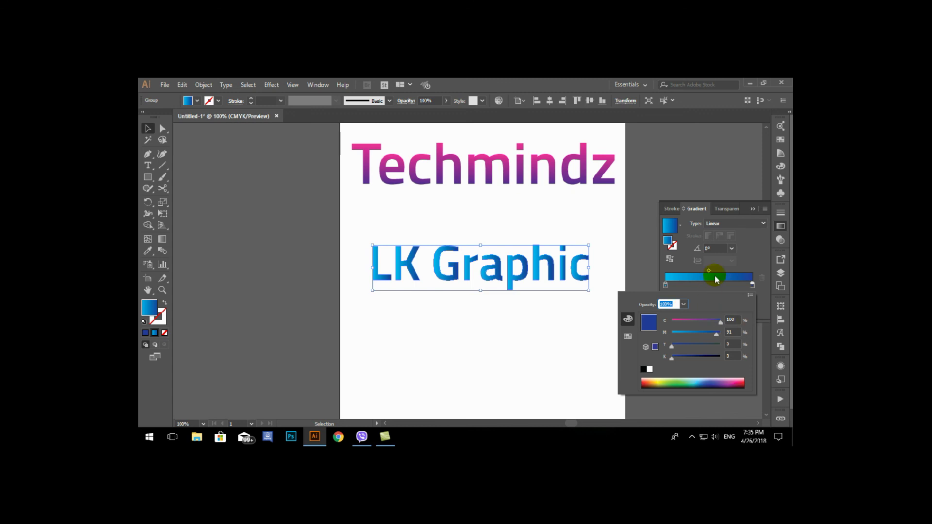
pyautogui.click(717, 249)
pyautogui.click(717, 250)
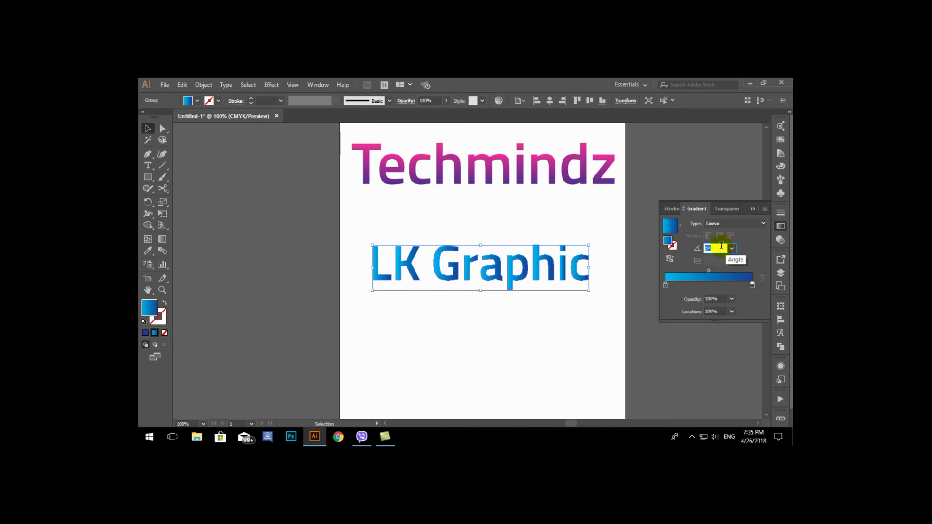
pyautogui.write('75')
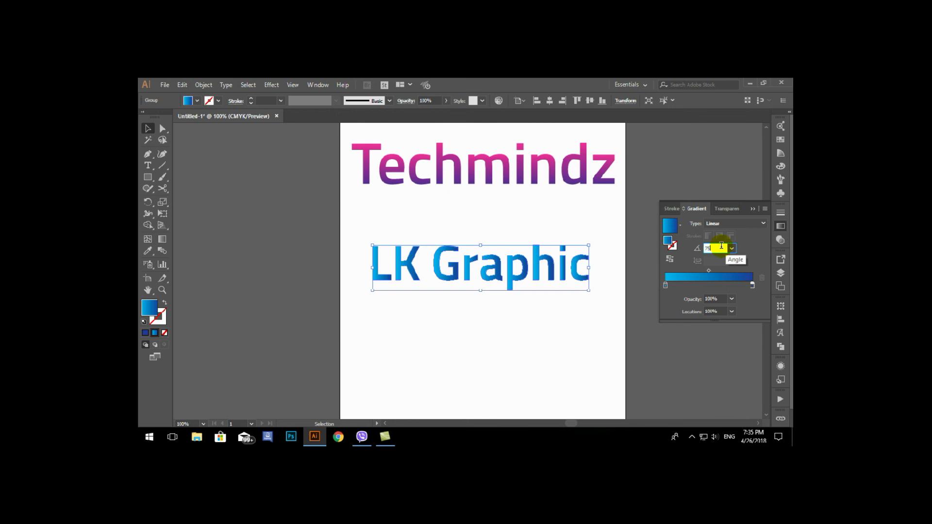